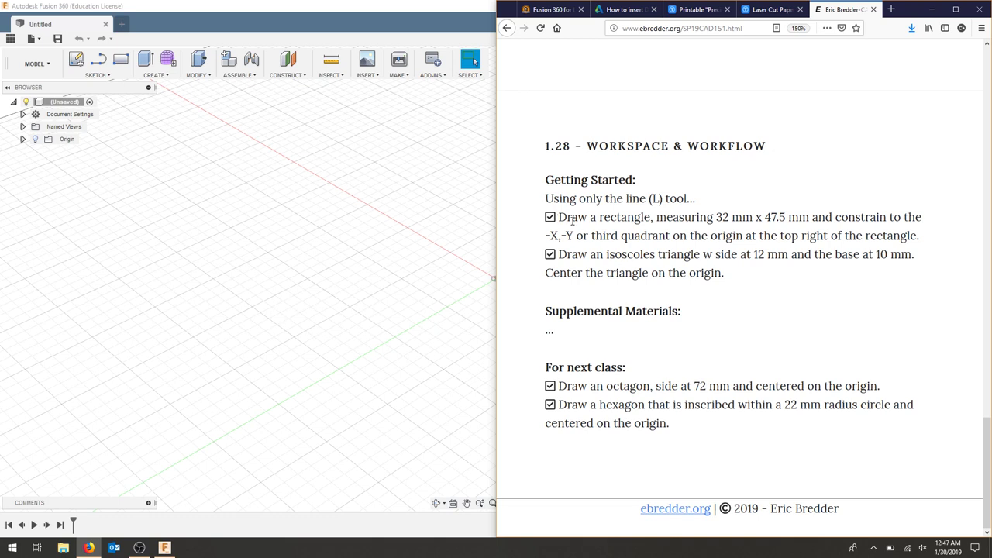
Step: Highlight the rectangle drawing task on the course page, then switch to Fusion 360
{"action": "left_click_drag", "start_coordinate": [559, 218], "coordinate": [923, 244]}
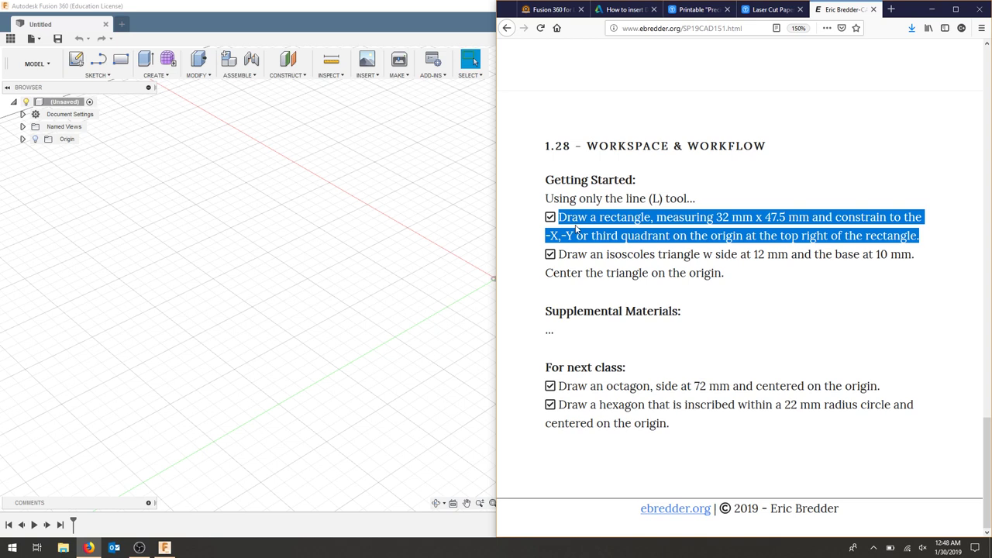
{"action": "left_click", "coordinate": [384, 238]}
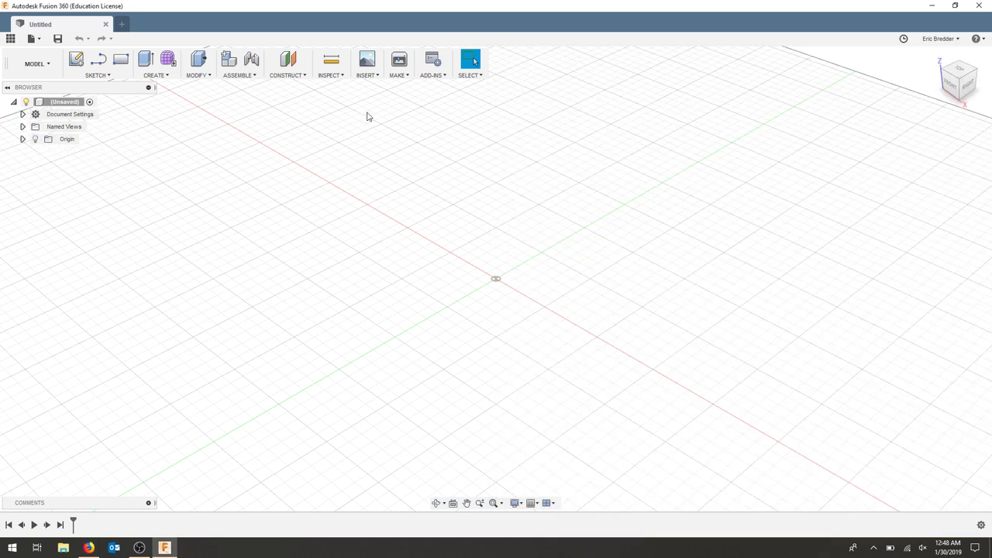
Step: Set the document units to millimetres
{"action": "left_click", "coordinate": [942, 39]}
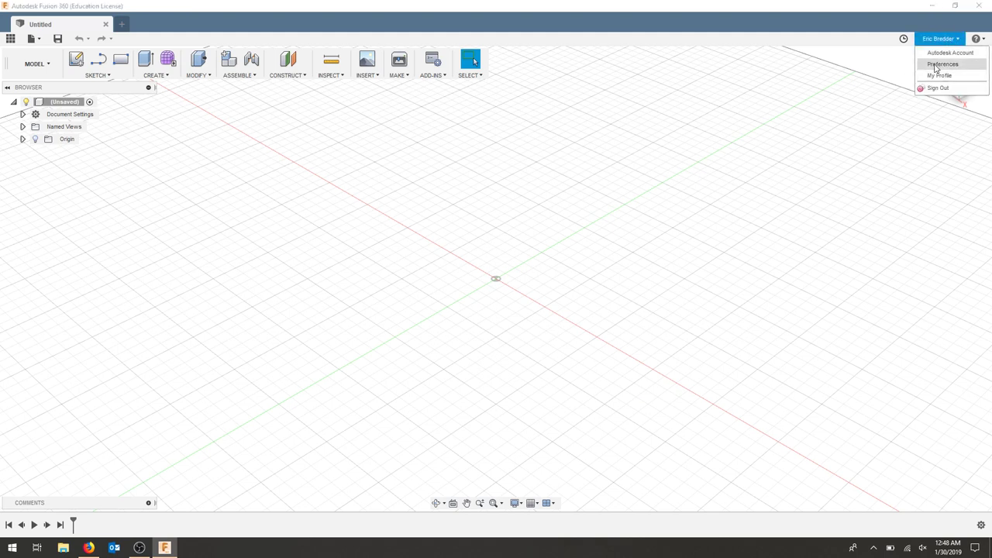
{"action": "left_click", "coordinate": [22, 114]}
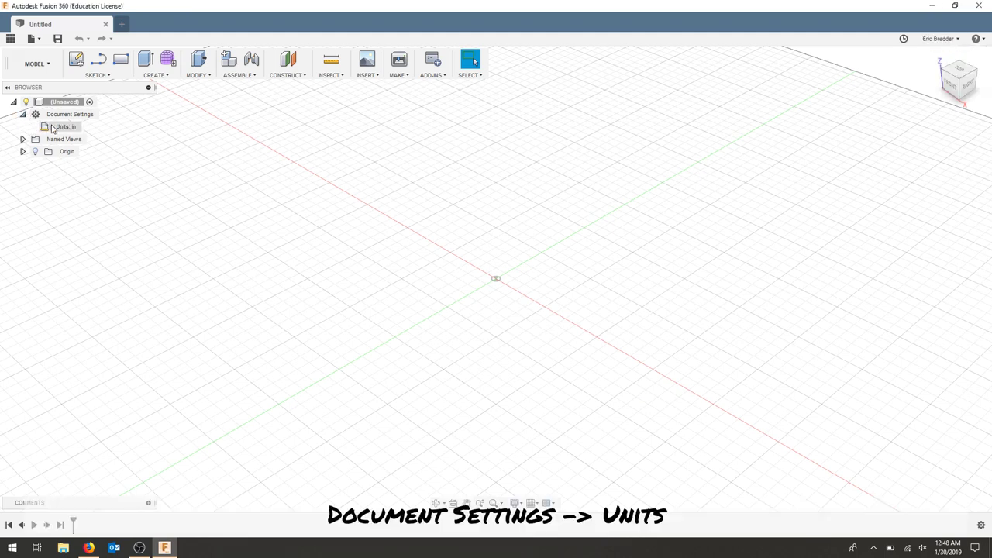
{"action": "left_click", "coordinate": [87, 127]}
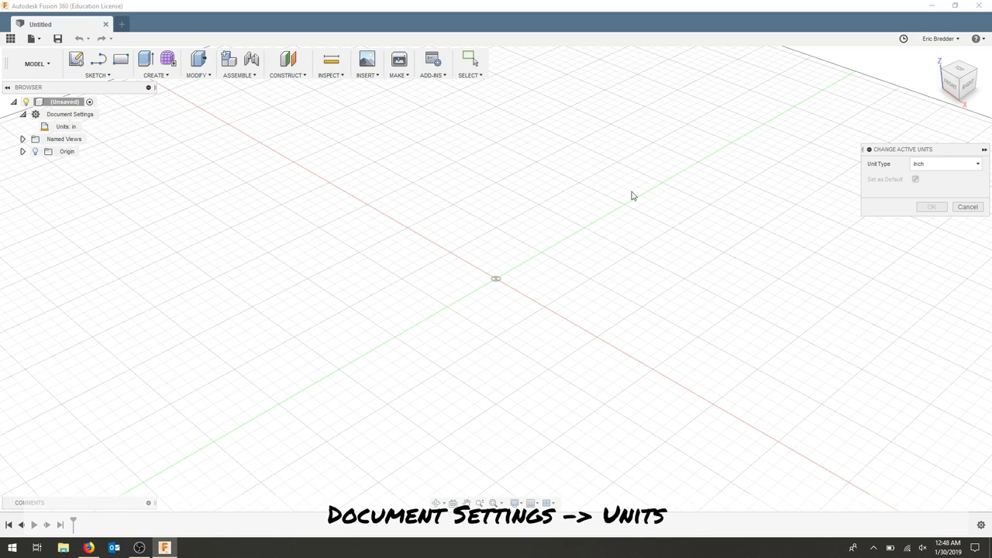
{"action": "left_click", "coordinate": [978, 164]}
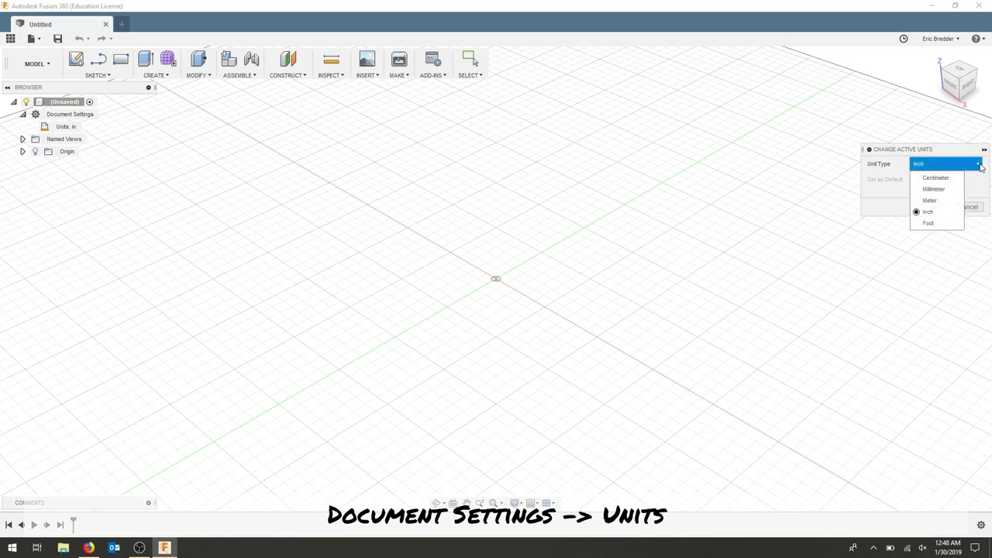
{"action": "left_click", "coordinate": [932, 189]}
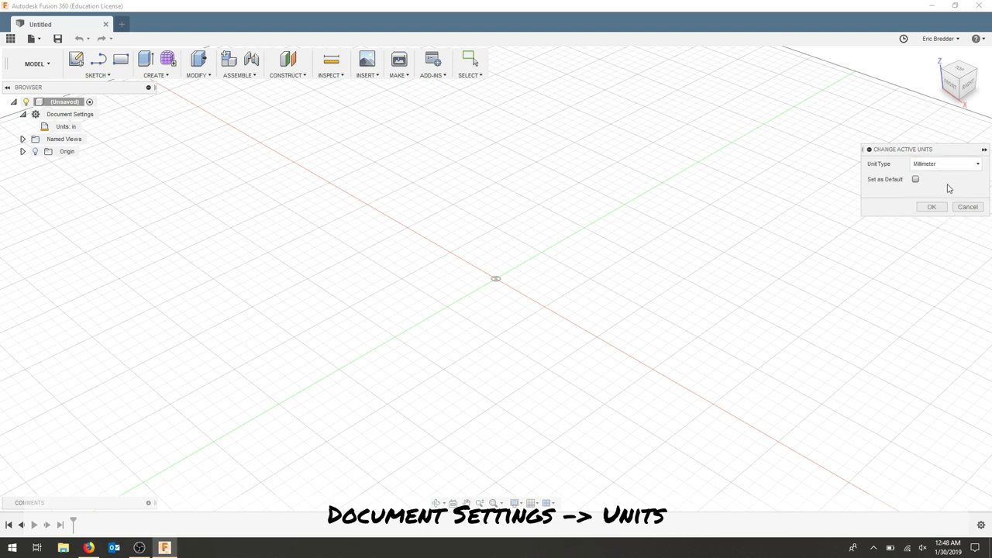
{"action": "left_click", "coordinate": [933, 207]}
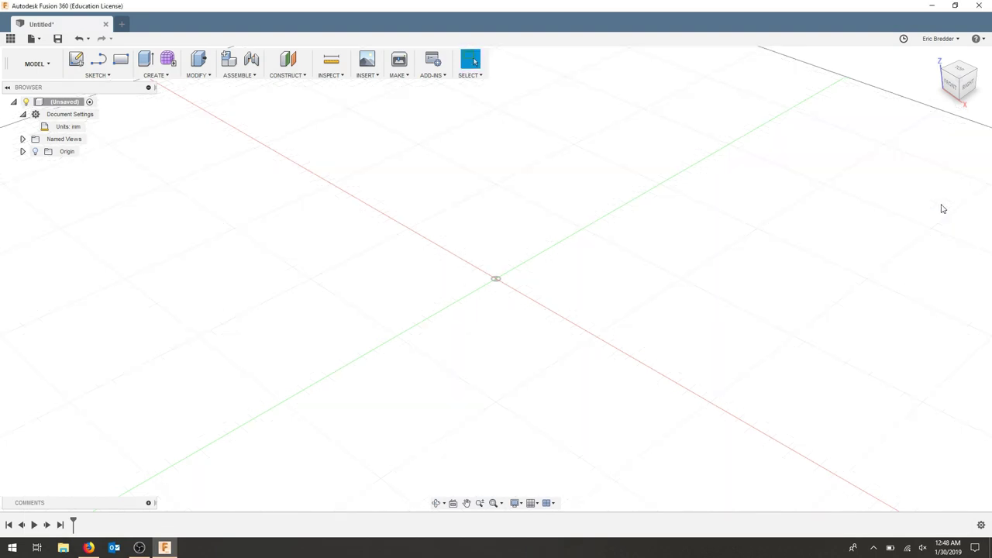
Step: Turn off Snap to Grid in the grid and snap options
{"action": "left_click", "coordinate": [532, 503]}
{"action": "left_click", "coordinate": [552, 457]}
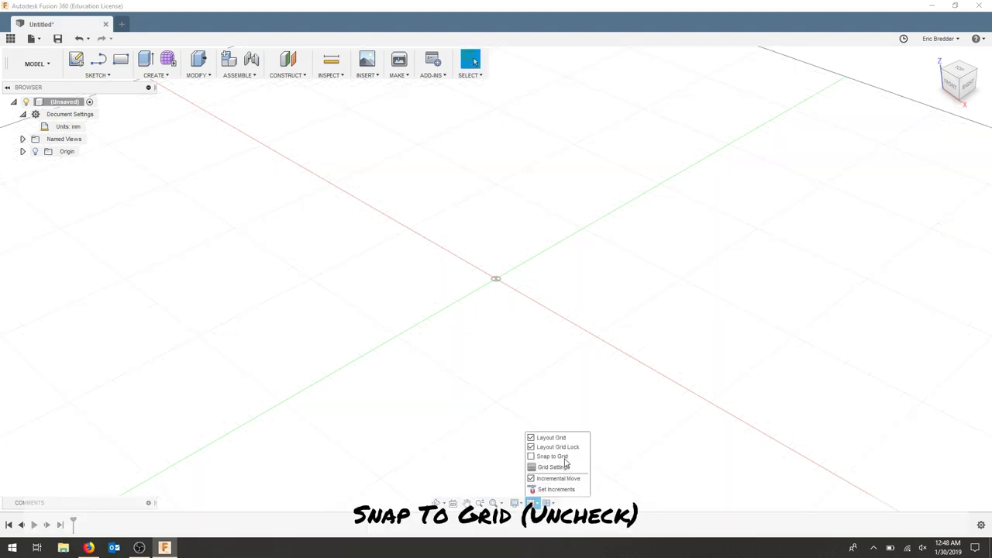
{"action": "left_click", "coordinate": [922, 137]}
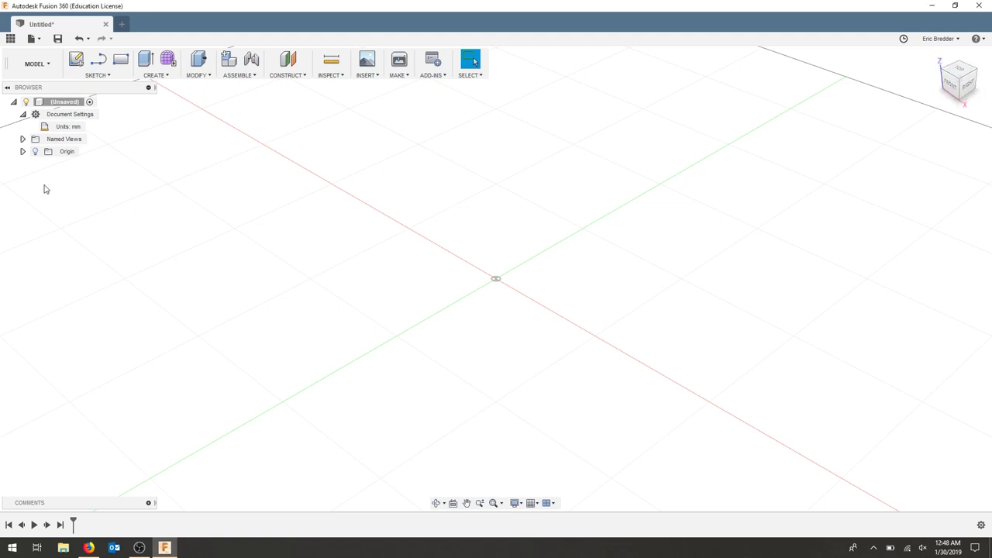
Step: Add a new component under the root and rename it rectangleEx1
{"action": "right_click", "coordinate": [61, 102]}
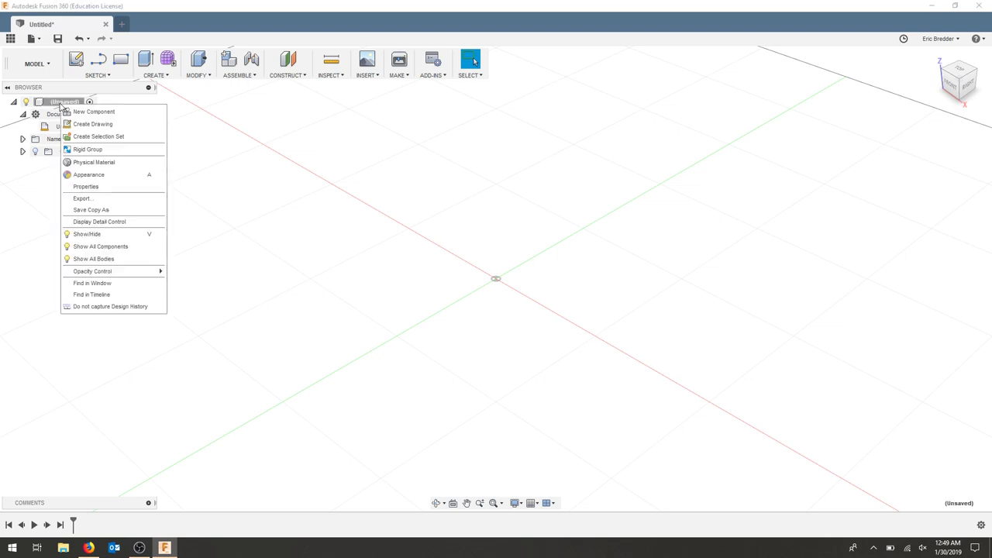
{"action": "left_click", "coordinate": [87, 112]}
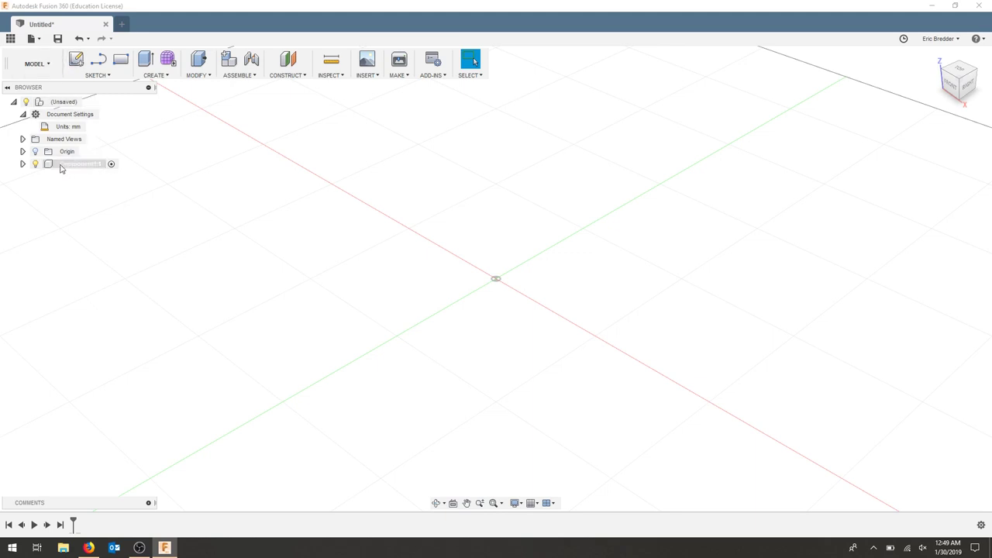
{"action": "left_click", "coordinate": [83, 168]}
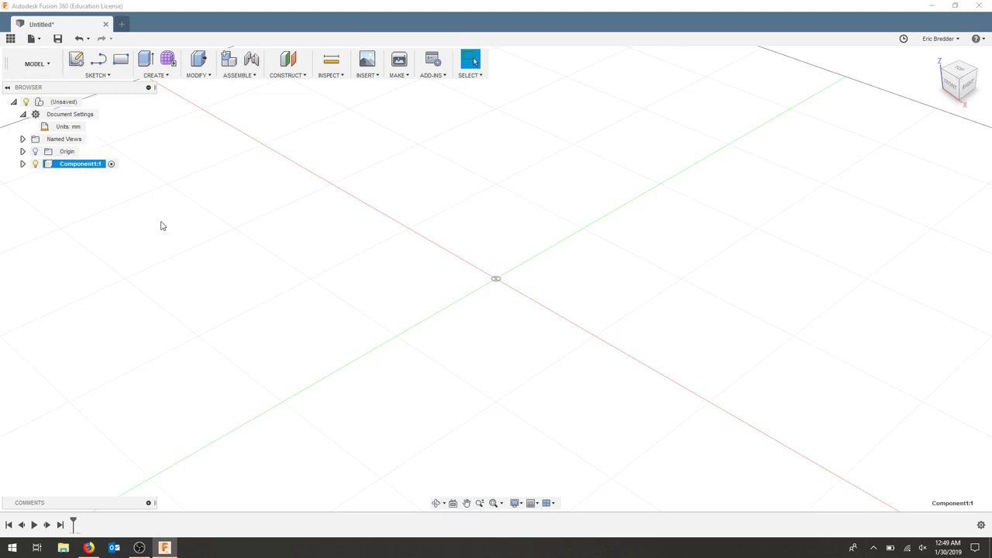
{"action": "left_click", "coordinate": [93, 167]}
{"action": "type", "text": "rectangleEx1"}
{"action": "key", "text": "Return"}
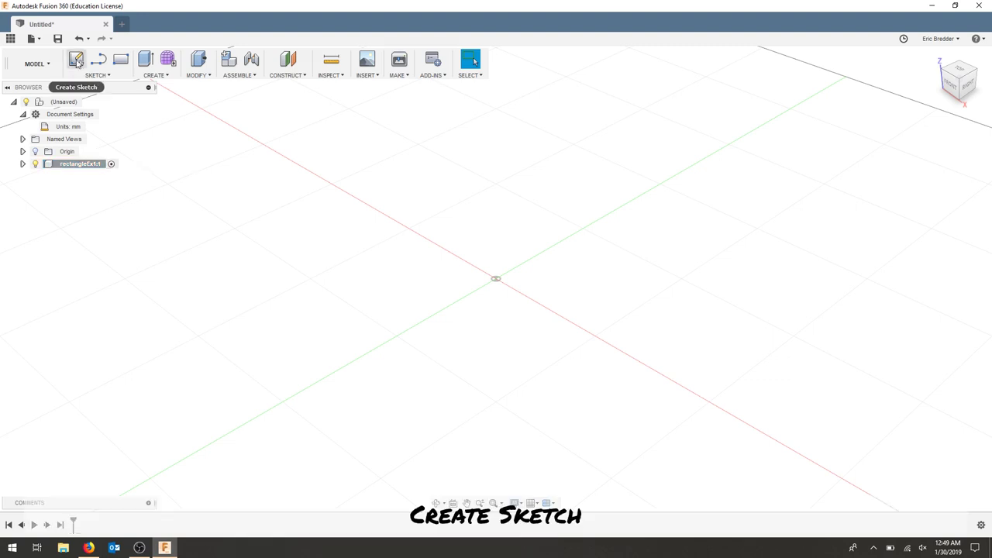
Step: Start a new sketch on the XY origin plane and zoom out around the origin
{"action": "left_click", "coordinate": [76, 60]}
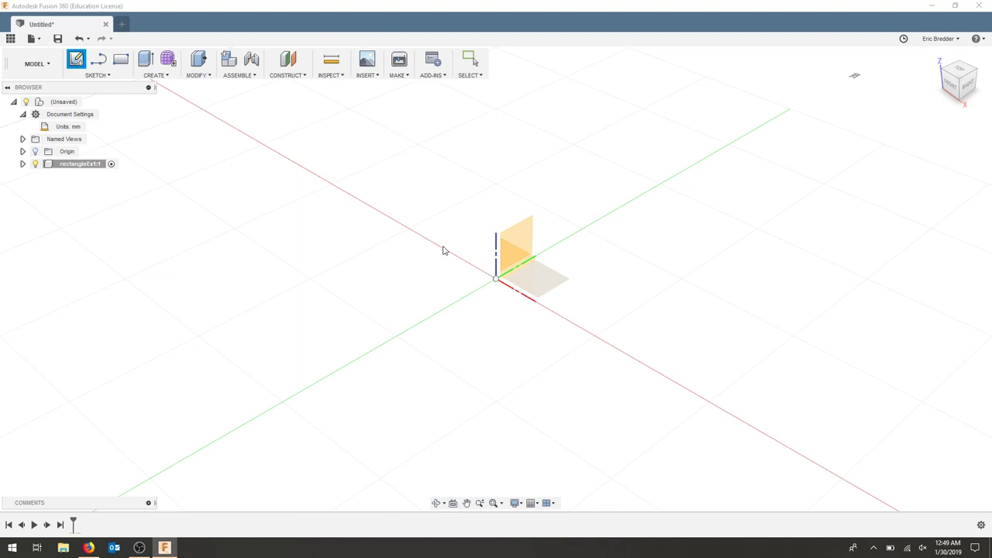
{"action": "left_click", "coordinate": [23, 152]}
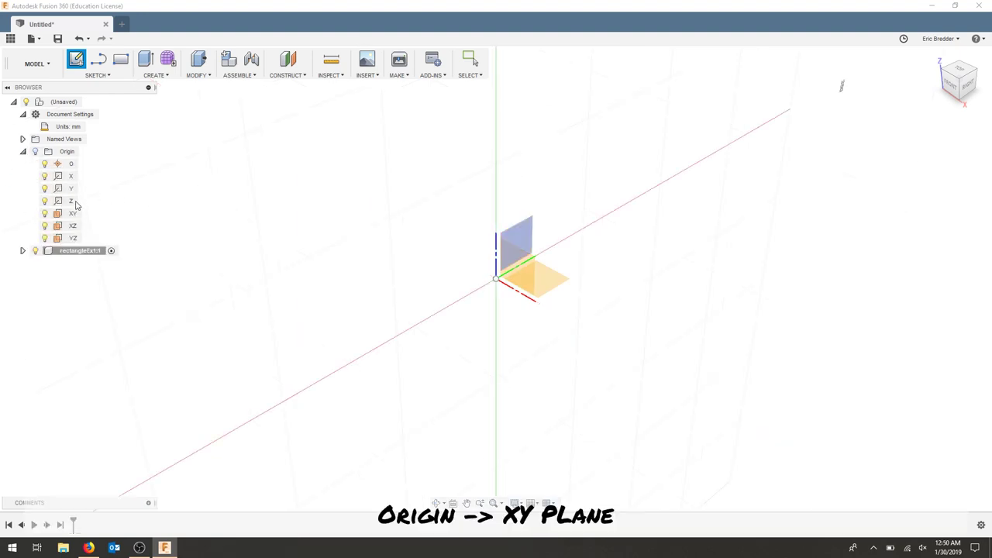
{"action": "left_click", "coordinate": [82, 252]}
{"action": "left_click", "coordinate": [72, 214]}
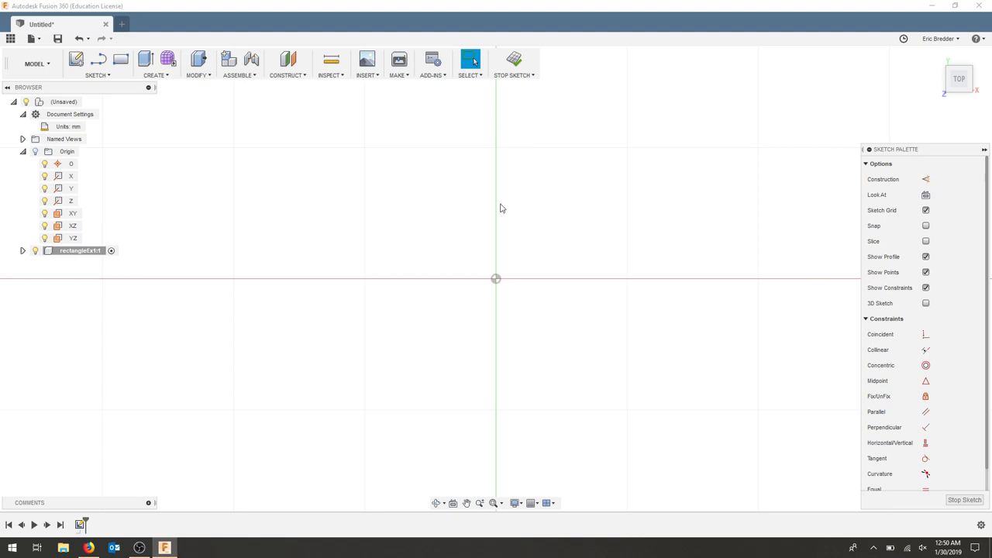
{"action": "left_click", "coordinate": [985, 149]}
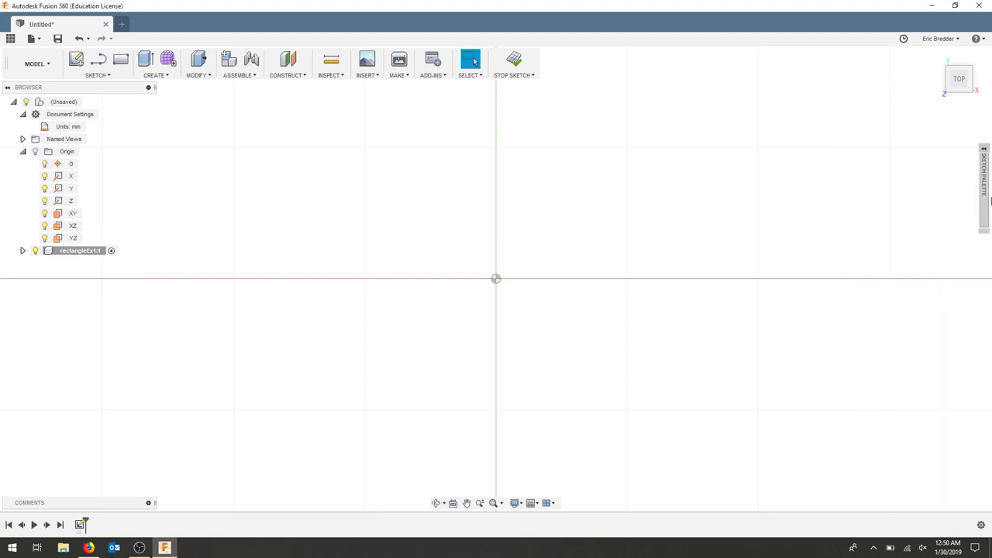
{"action": "left_click", "coordinate": [985, 149]}
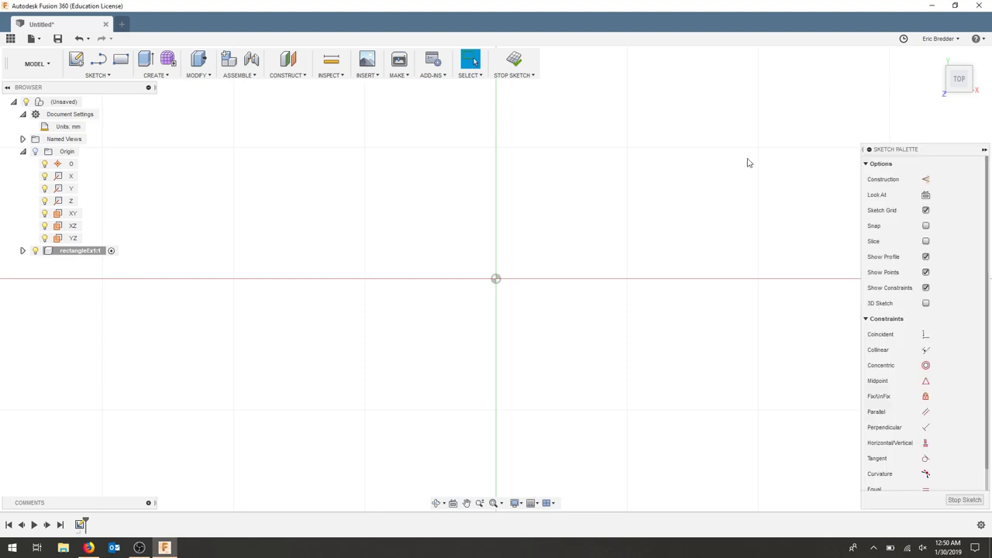
{"action": "scroll", "coordinate": [491, 239], "scroll_direction": "down", "scroll_amount": 5}
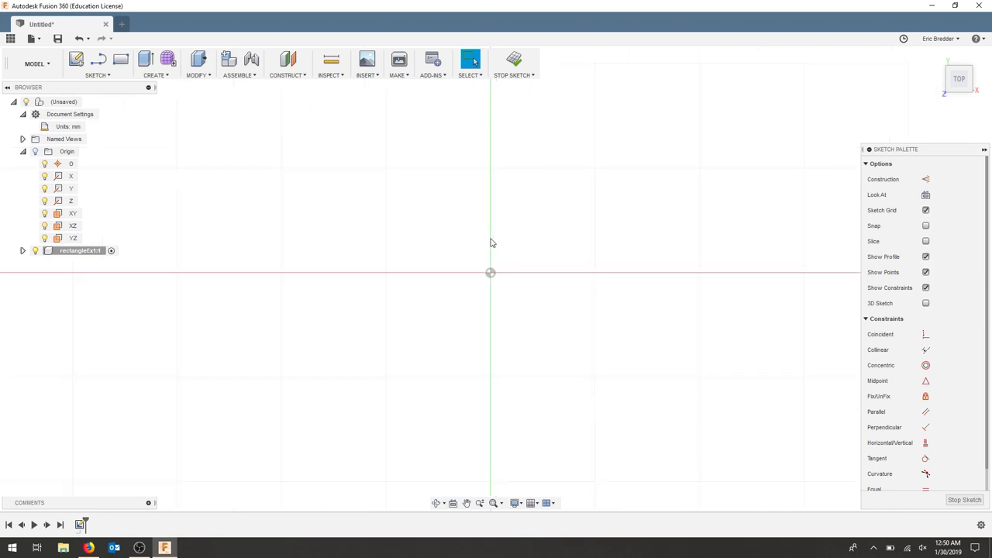
{"action": "scroll", "coordinate": [489, 261], "scroll_direction": "down", "scroll_amount": 3}
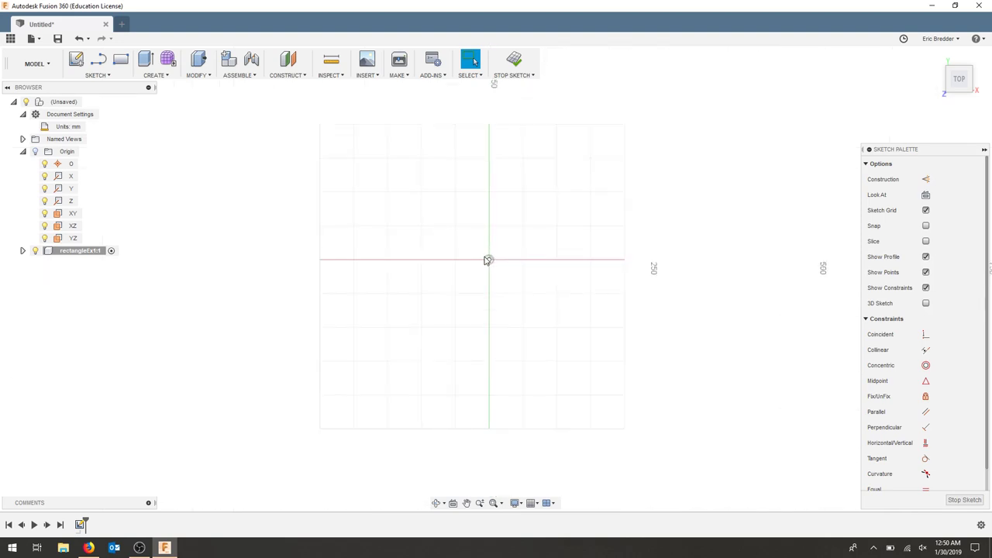
Step: Draw a closed four-sided line outline just above the origin
{"action": "left_click", "coordinate": [99, 60]}
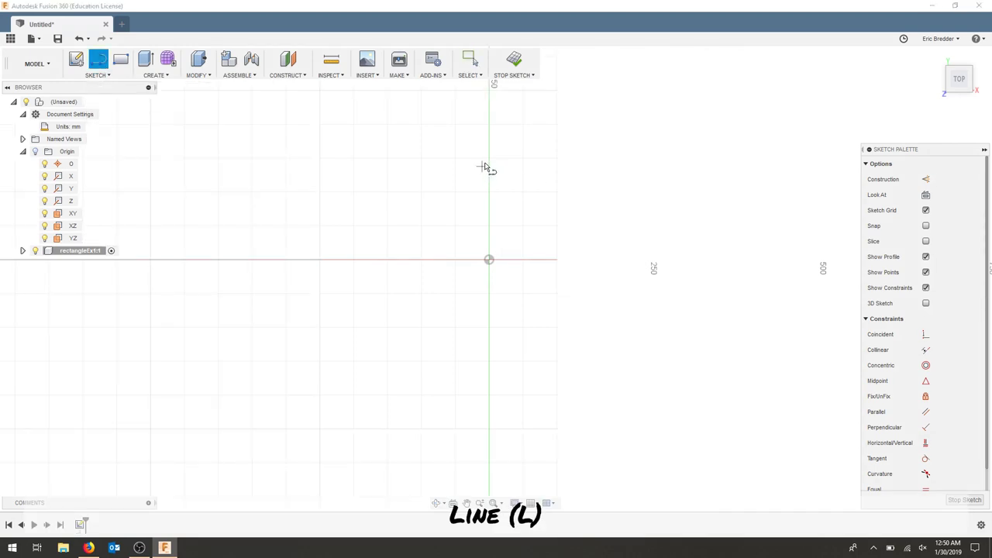
{"action": "left_click", "coordinate": [461, 136]}
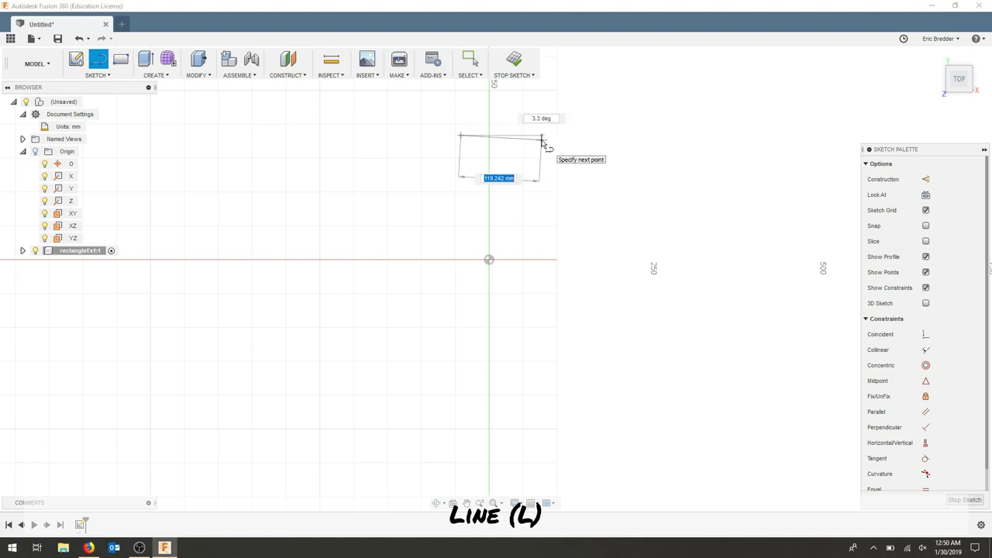
{"action": "left_click", "coordinate": [542, 139]}
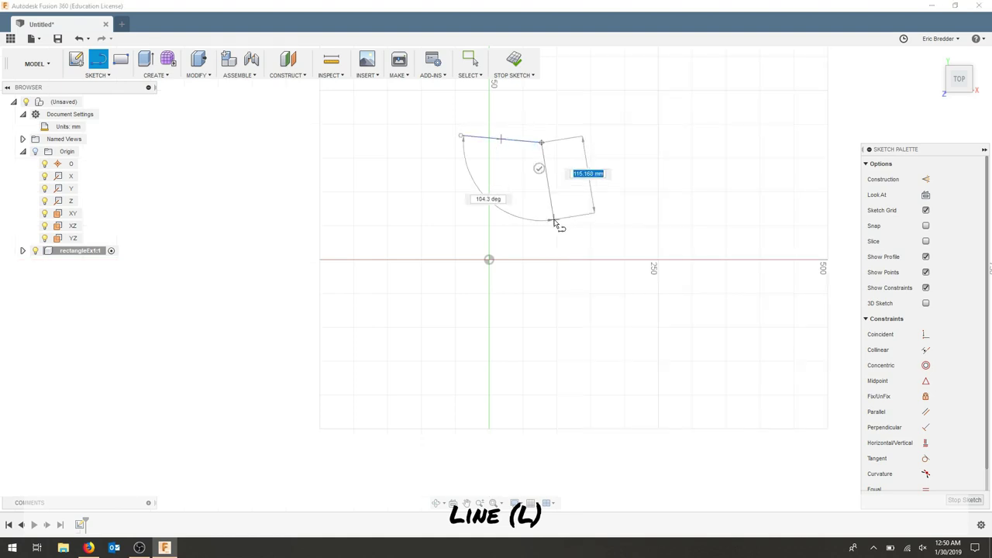
{"action": "double_click", "coordinate": [553, 221]}
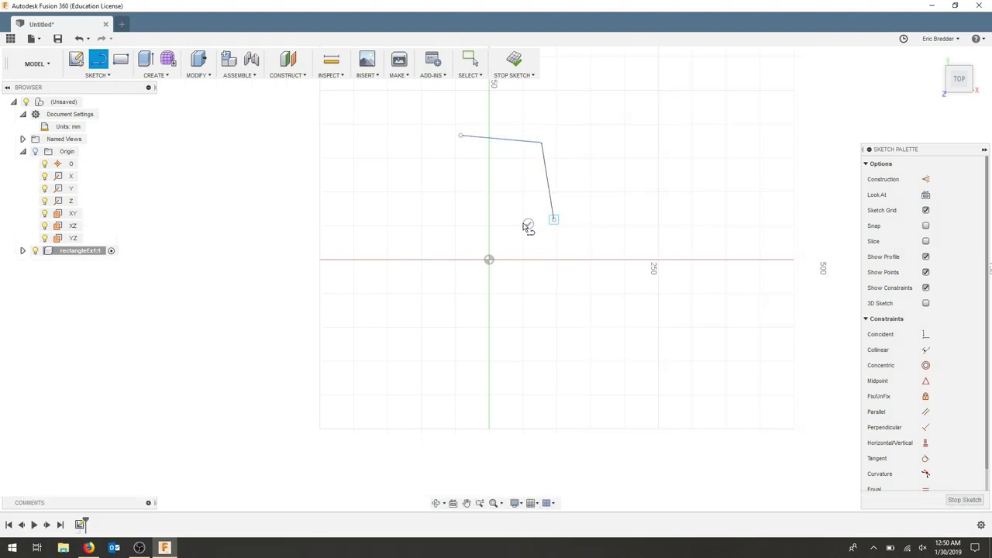
{"action": "left_click", "coordinate": [474, 208]}
{"action": "left_click", "coordinate": [463, 138]}
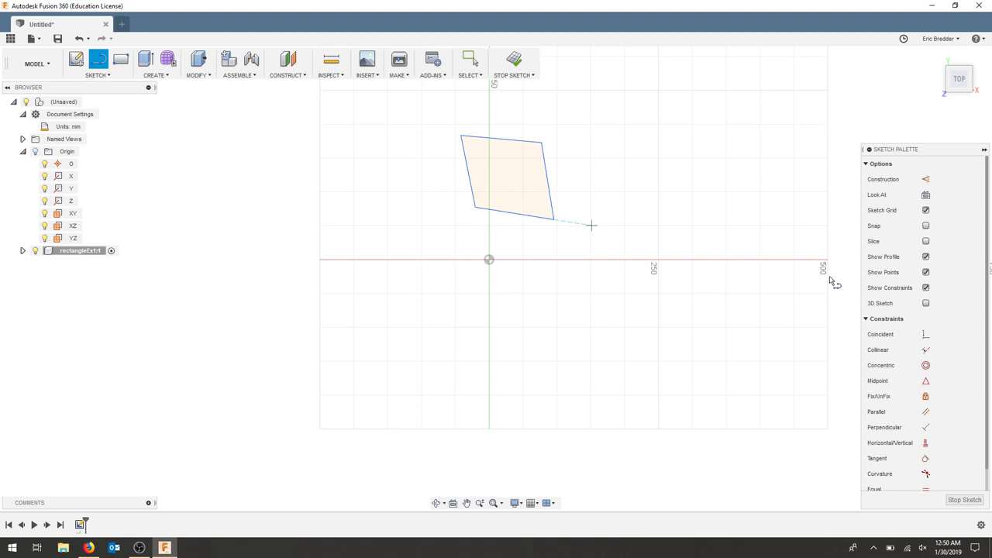
Step: Make the outline's bottom edge horizontal and its slanted right edge vertical
{"action": "scroll", "coordinate": [939, 322], "scroll_direction": "down", "scroll_amount": 1}
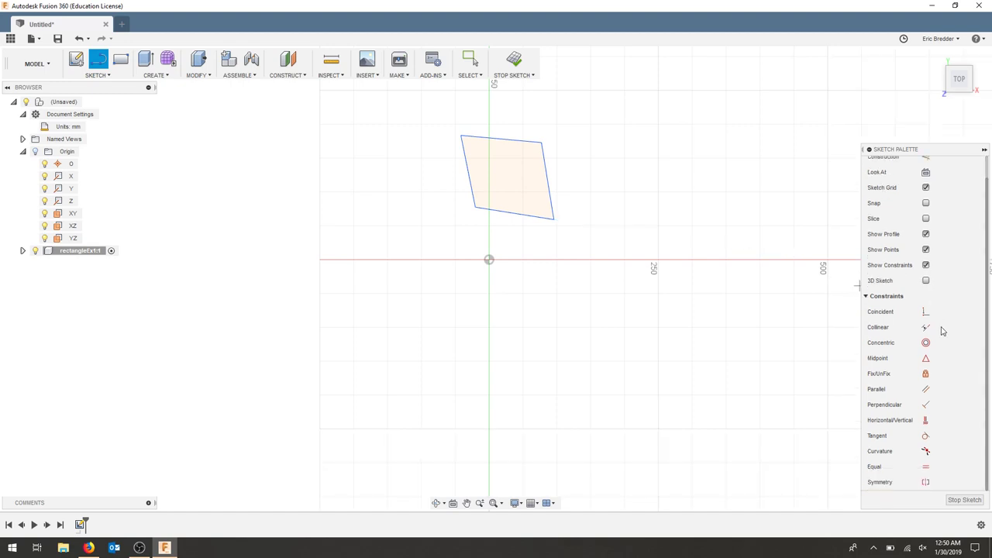
{"action": "left_click", "coordinate": [925, 419]}
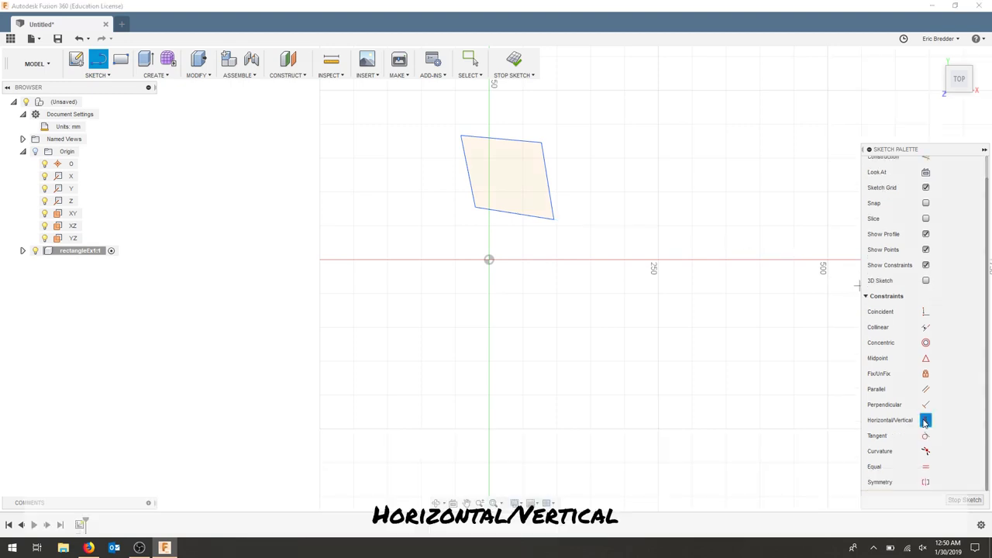
{"action": "left_click", "coordinate": [518, 215]}
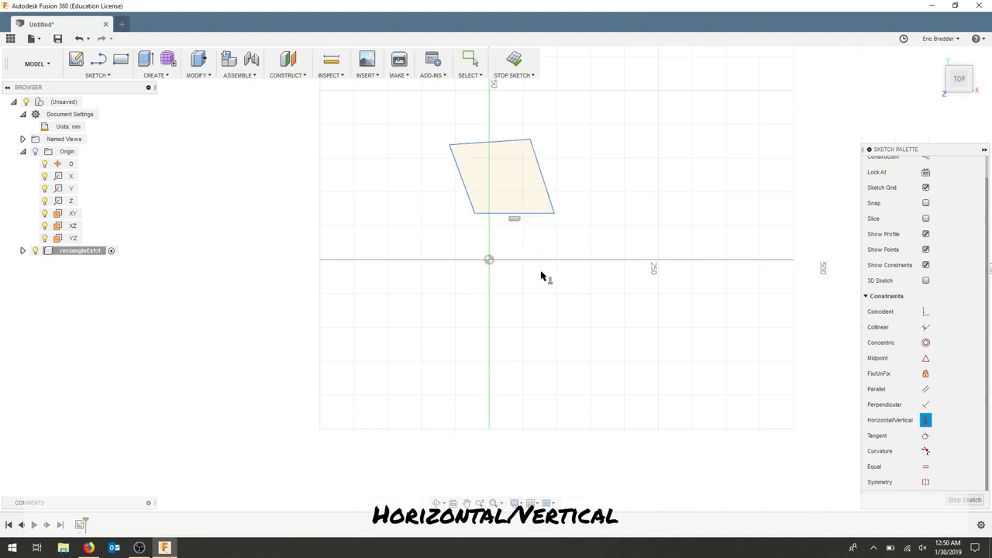
{"action": "left_click", "coordinate": [542, 181]}
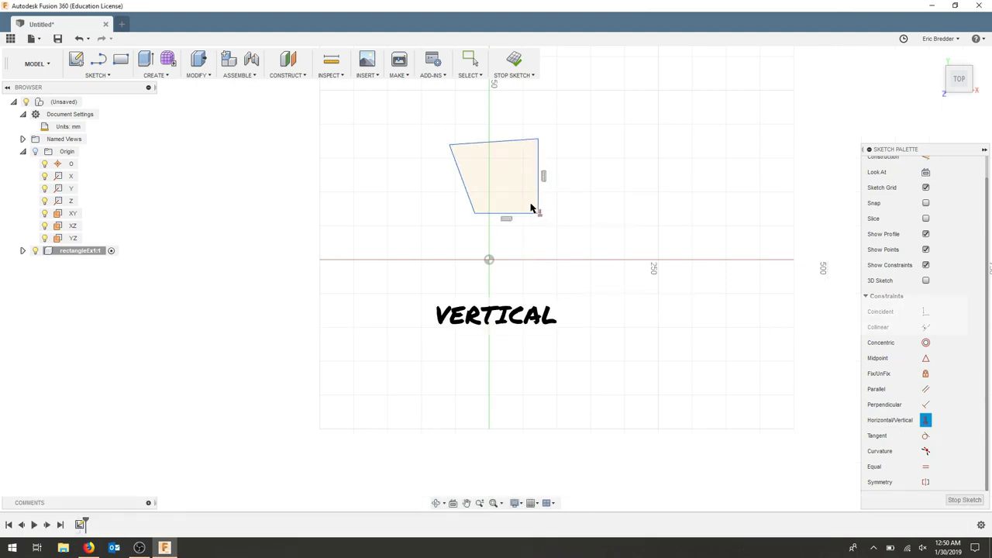
Step: Make the left and right edges perpendicular to the top edge, squaring the rectangle
{"action": "left_click", "coordinate": [926, 405]}
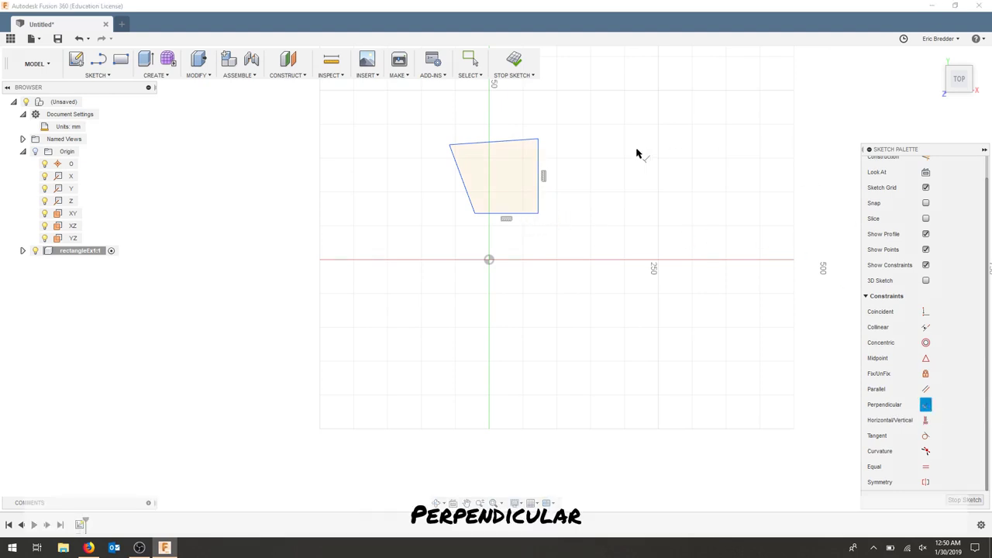
{"action": "left_click", "coordinate": [475, 143]}
{"action": "left_click", "coordinate": [459, 166]}
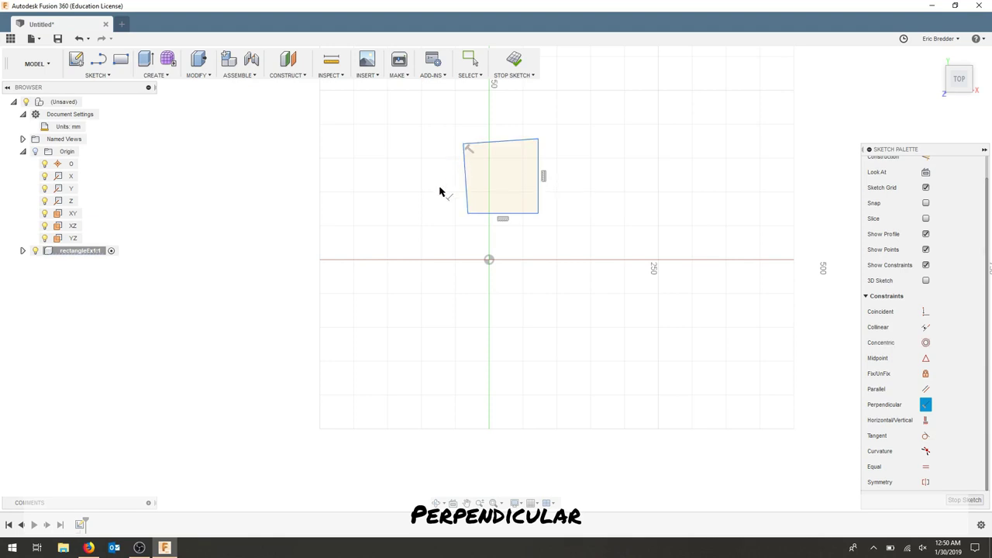
{"action": "left_click", "coordinate": [526, 141]}
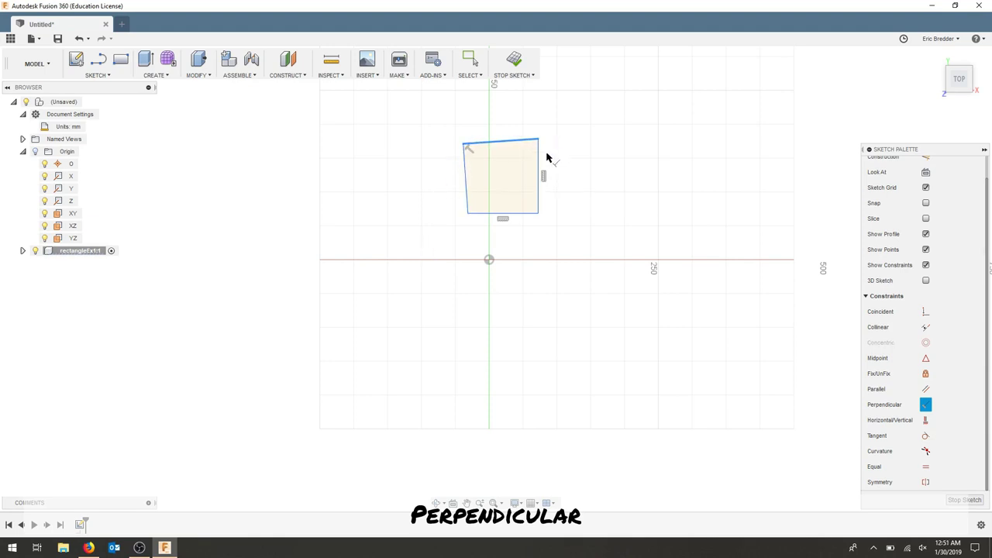
{"action": "left_click", "coordinate": [538, 174]}
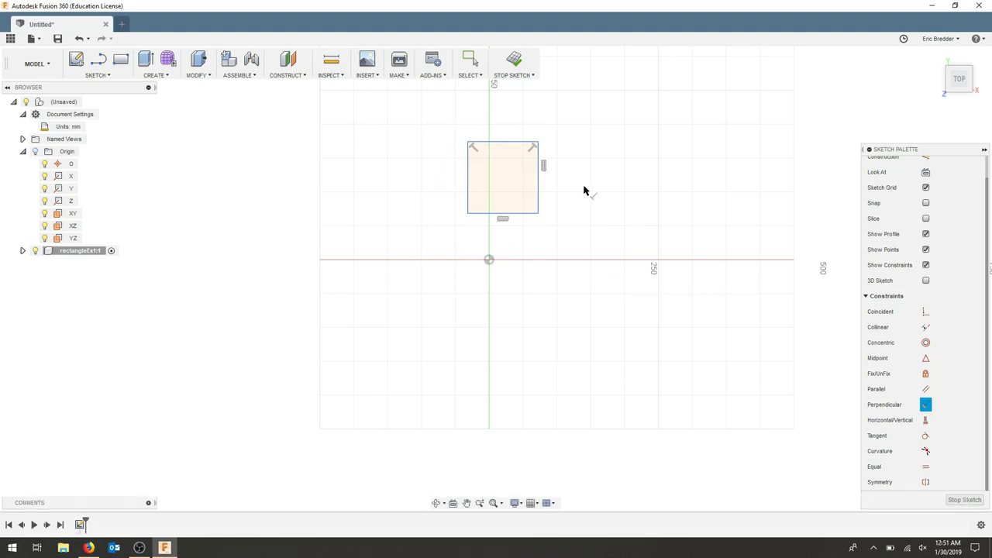
{"action": "left_click", "coordinate": [468, 203]}
Step: Dimension the rectangle's top edge to 32 mm wide
{"action": "key", "text": "d"}
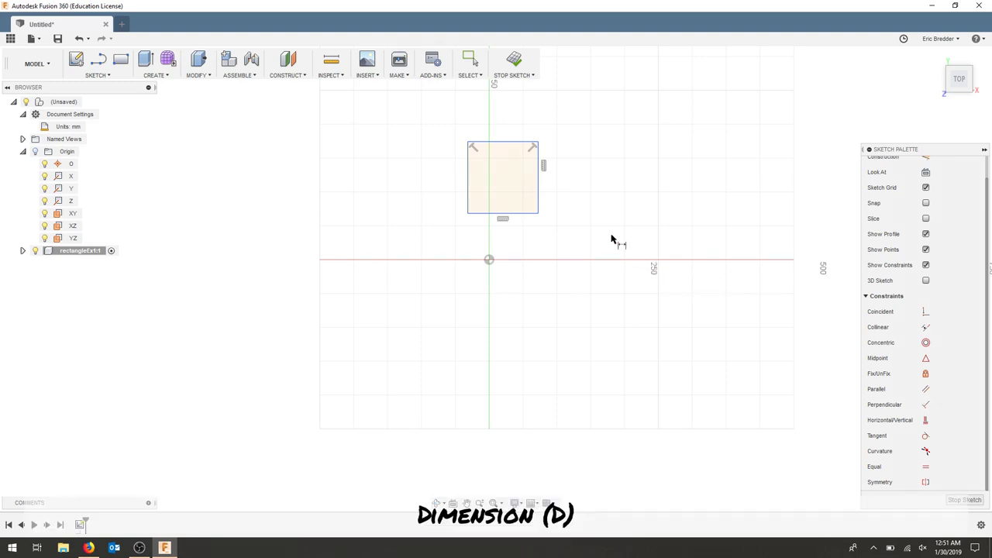
{"action": "left_click", "coordinate": [506, 143]}
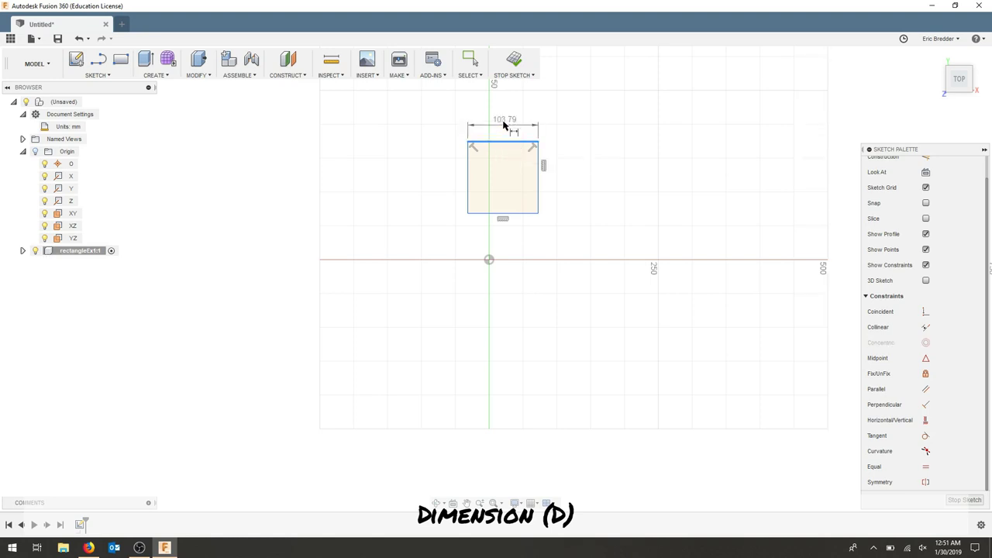
{"action": "left_click", "coordinate": [506, 127]}
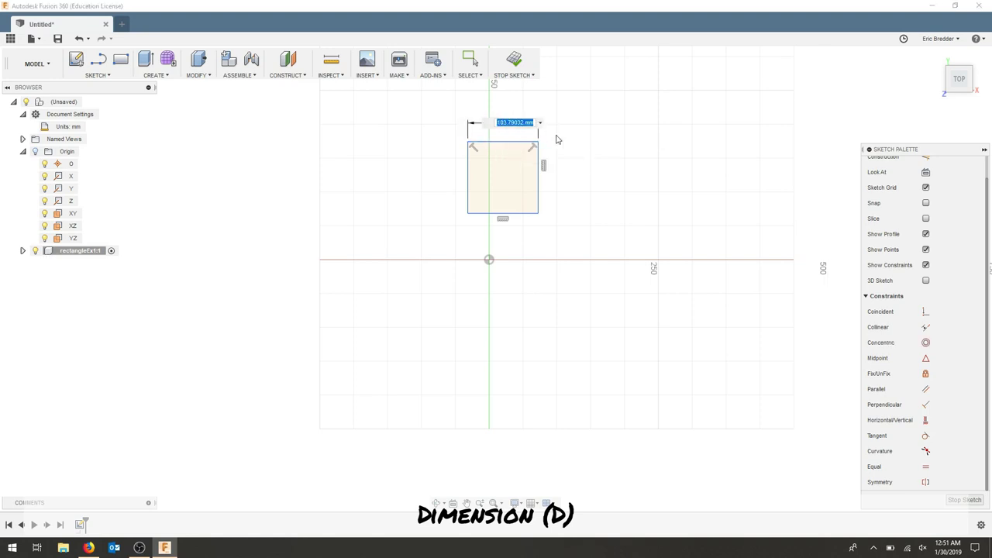
{"action": "key", "text": "alt+Tab"}
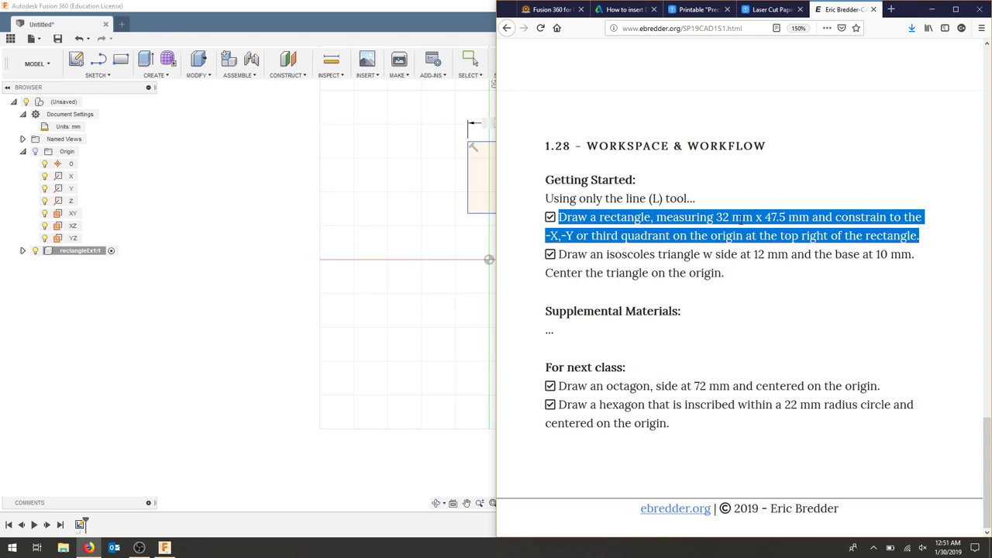
{"action": "key", "text": "alt+Tab"}
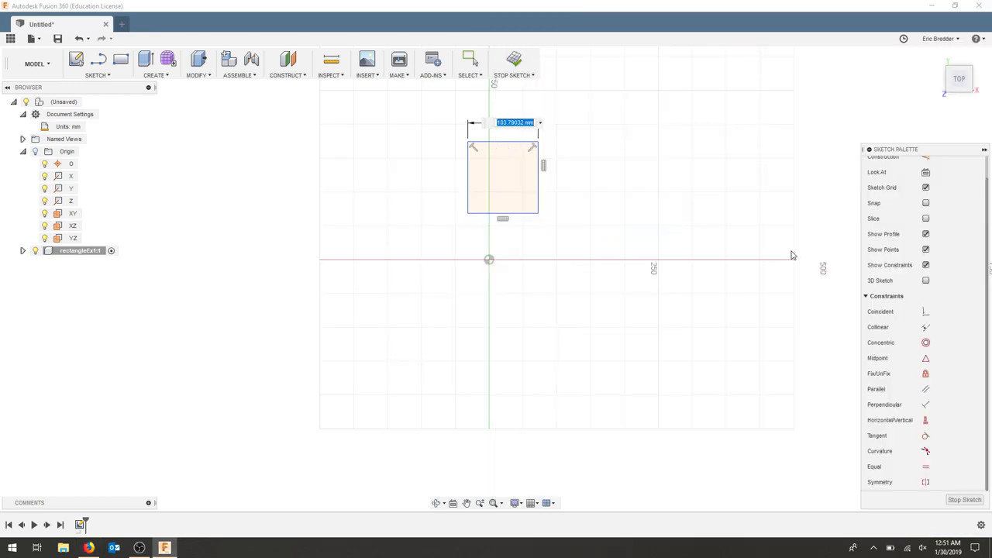
{"action": "type", "text": "32"}
{"action": "key", "text": "Return"}
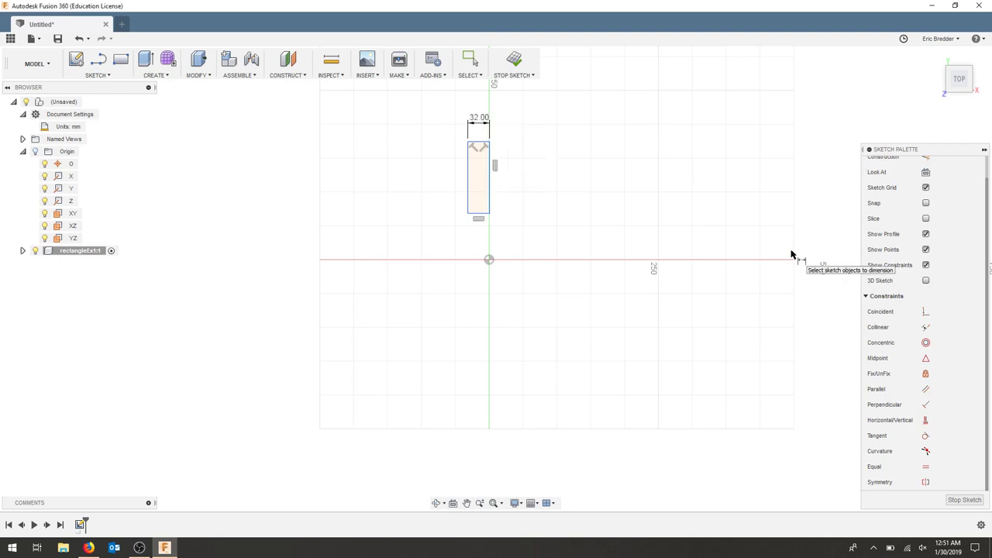
Step: Dimension the rectangle's right edge to 47.5 mm tall
{"action": "left_click", "coordinate": [491, 188]}
{"action": "left_click", "coordinate": [533, 195]}
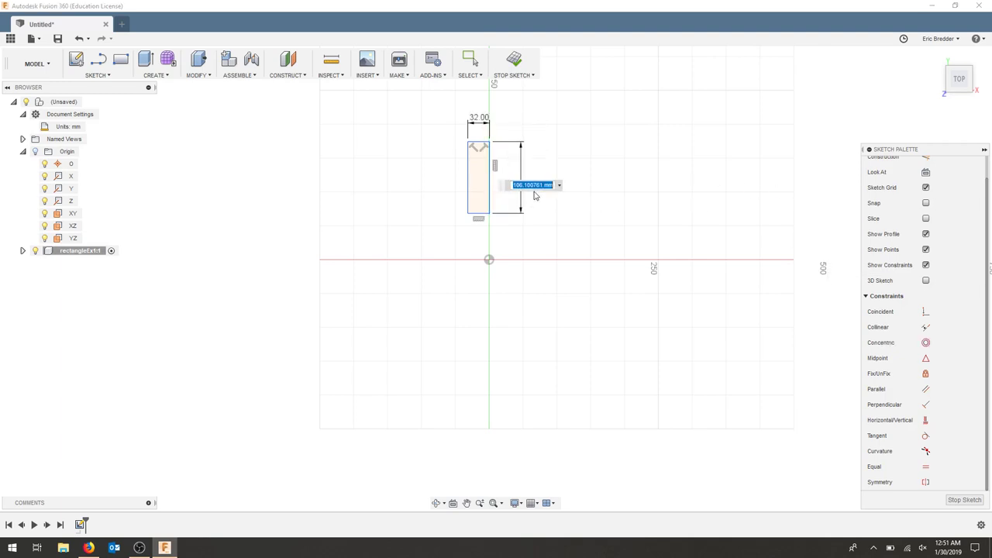
{"action": "type", "text": "47.5"}
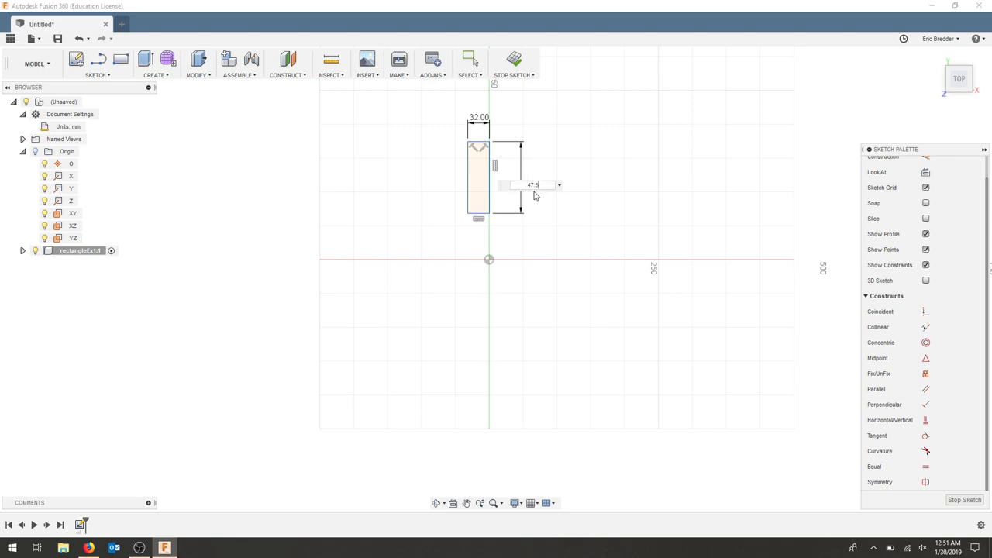
{"action": "key", "text": "Return"}
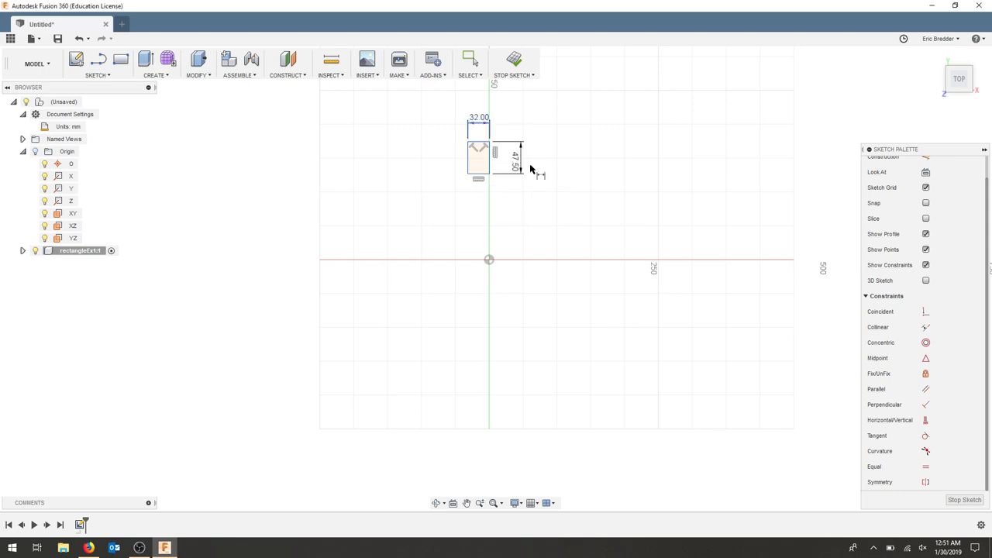
Step: Make the rectangle's top-right corner coincident with the origin, then recentre the view
{"action": "key", "text": "F6"}
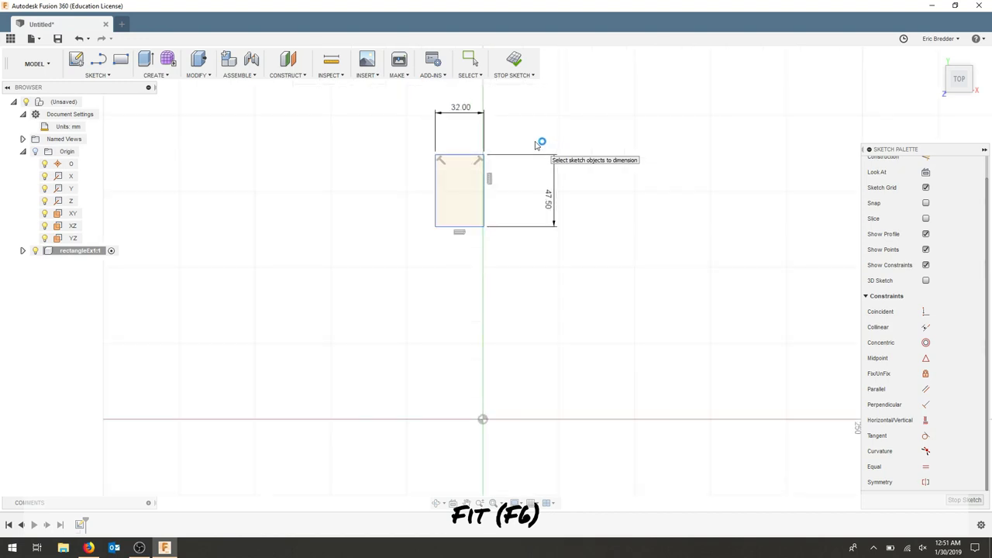
{"action": "scroll", "coordinate": [409, 349], "scroll_direction": "up", "scroll_amount": 2}
{"action": "scroll", "coordinate": [409, 351], "scroll_direction": "down", "scroll_amount": 4}
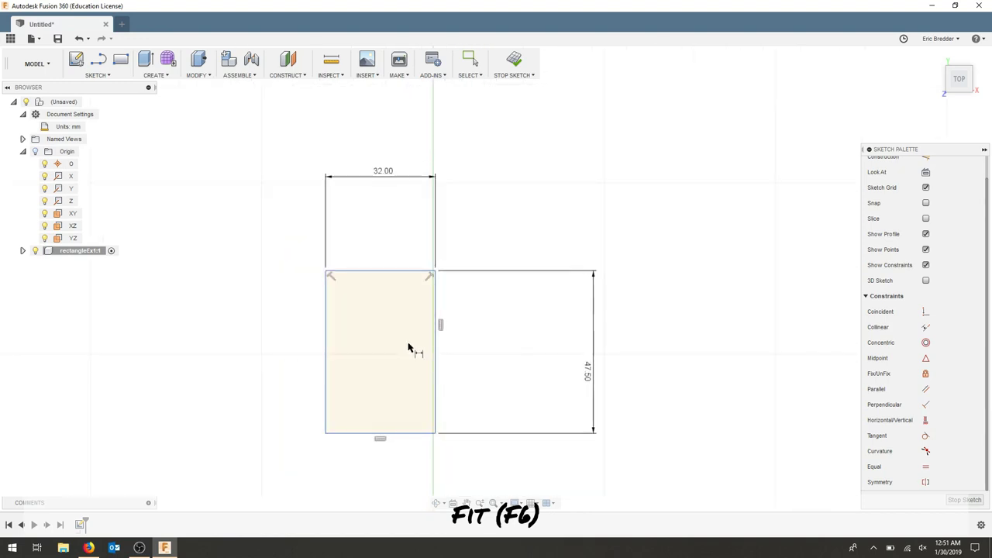
{"action": "middle_click_drag", "start_coordinate": [428, 388], "coordinate": [554, 381]}
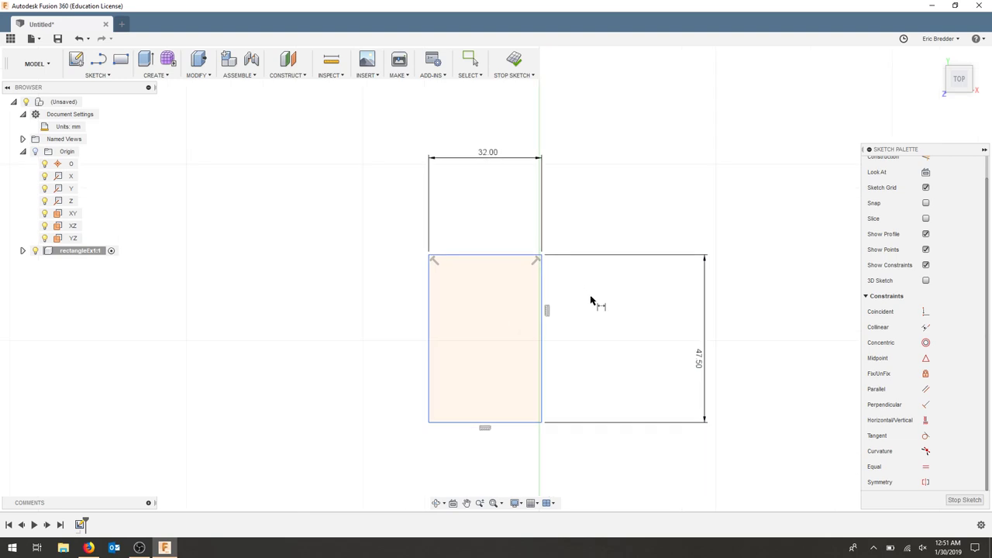
{"action": "scroll", "coordinate": [532, 197], "scroll_direction": "down", "scroll_amount": 5}
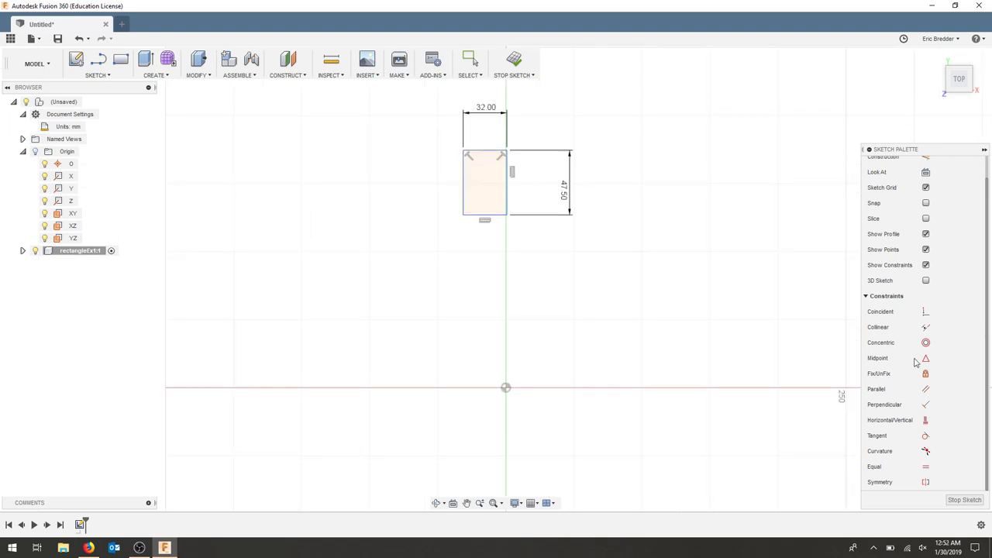
{"action": "left_click", "coordinate": [921, 319]}
{"action": "left_click", "coordinate": [925, 312]}
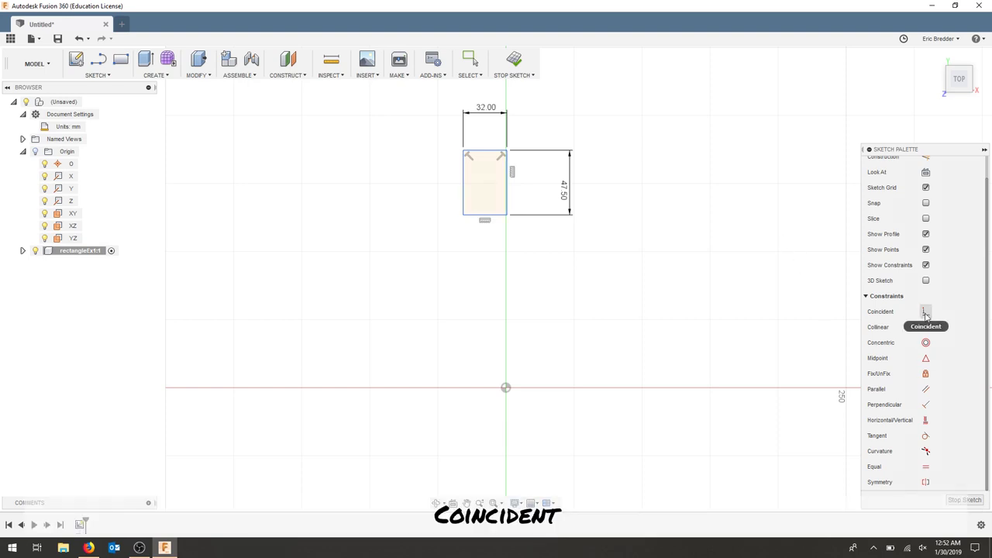
{"action": "left_click", "coordinate": [506, 151]}
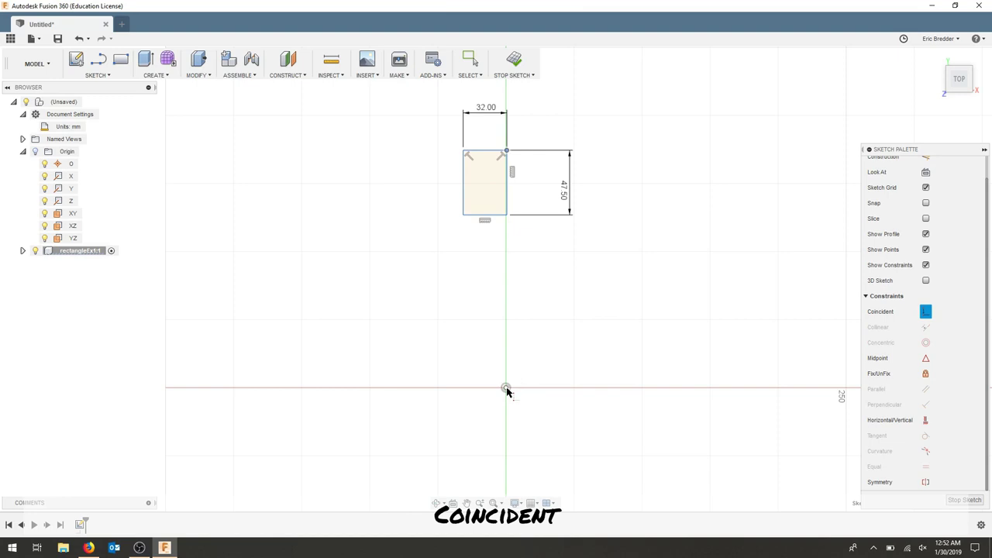
{"action": "left_click", "coordinate": [506, 388]}
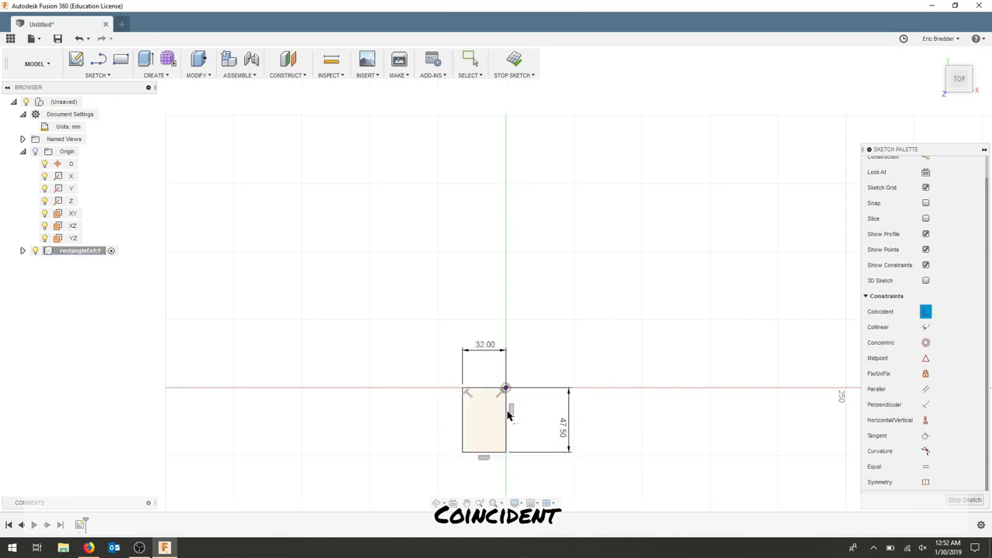
{"action": "scroll", "coordinate": [501, 421], "scroll_direction": "up", "scroll_amount": 2}
{"action": "middle_click_drag", "start_coordinate": [496, 422], "coordinate": [553, 348]}
{"action": "scroll", "coordinate": [553, 353], "scroll_direction": "up", "scroll_amount": 2}
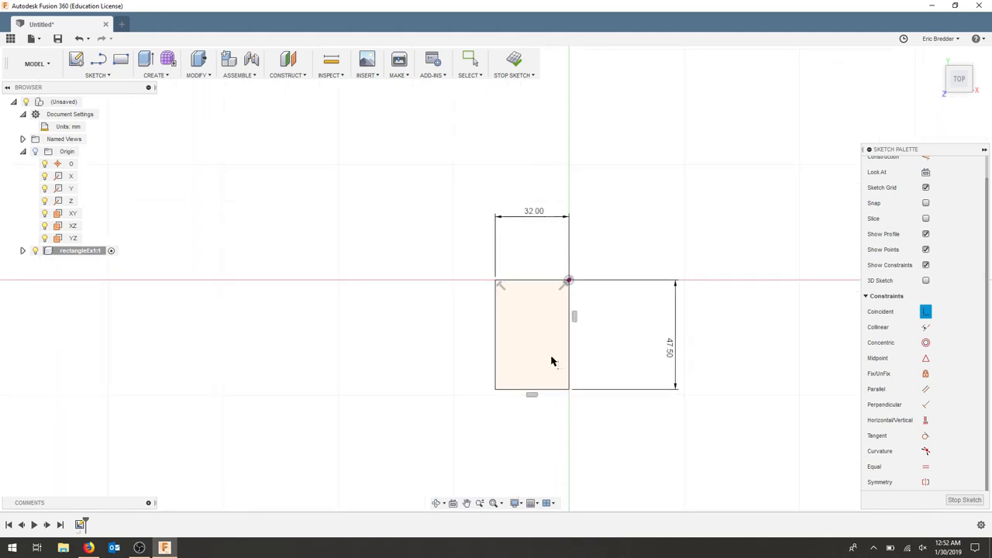
{"action": "scroll", "coordinate": [551, 361], "scroll_direction": "up", "scroll_amount": 1}
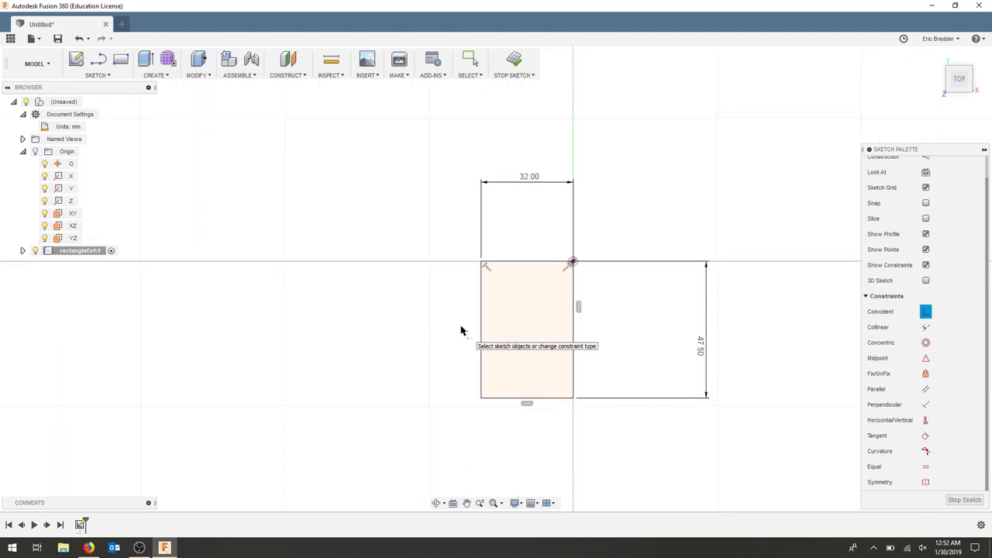
Step: Highlight the isosceles triangle task (12 mm sides, 10 mm base) on the course page
{"action": "key", "text": "alt+Tab"}
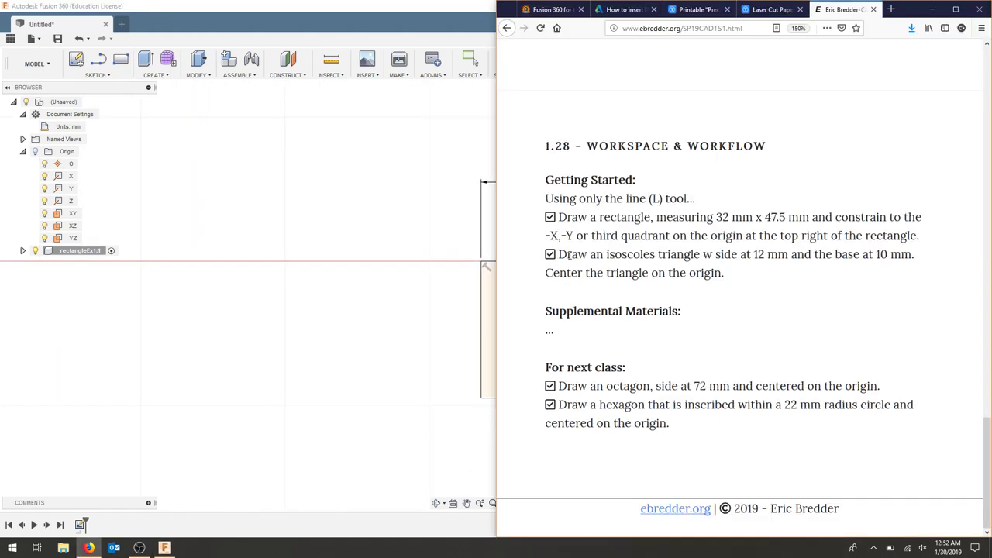
{"action": "left_click_drag", "start_coordinate": [559, 255], "coordinate": [918, 266]}
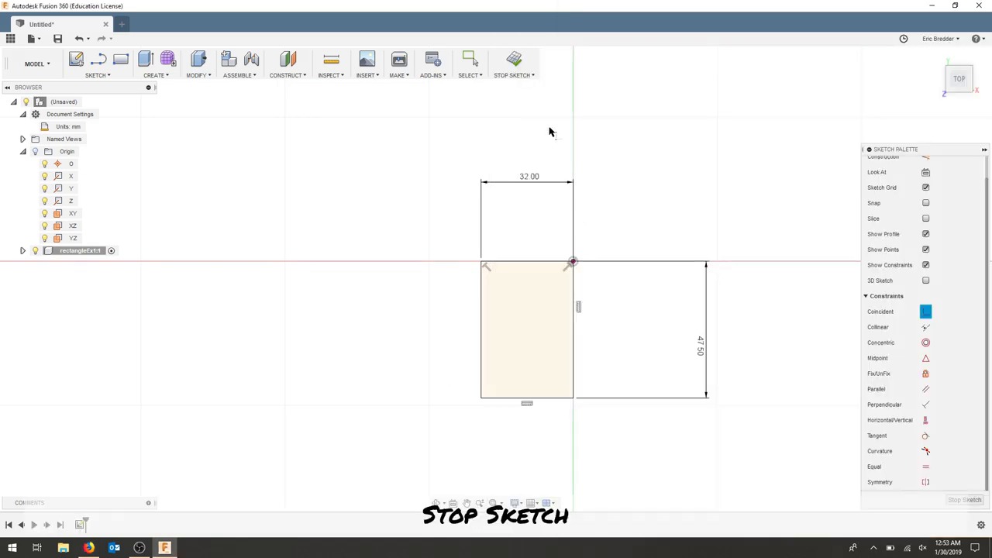
Step: Finish the sketch, add a component named isotriangleEx1, and hide rectangleEx1
{"action": "left_click", "coordinate": [516, 64]}
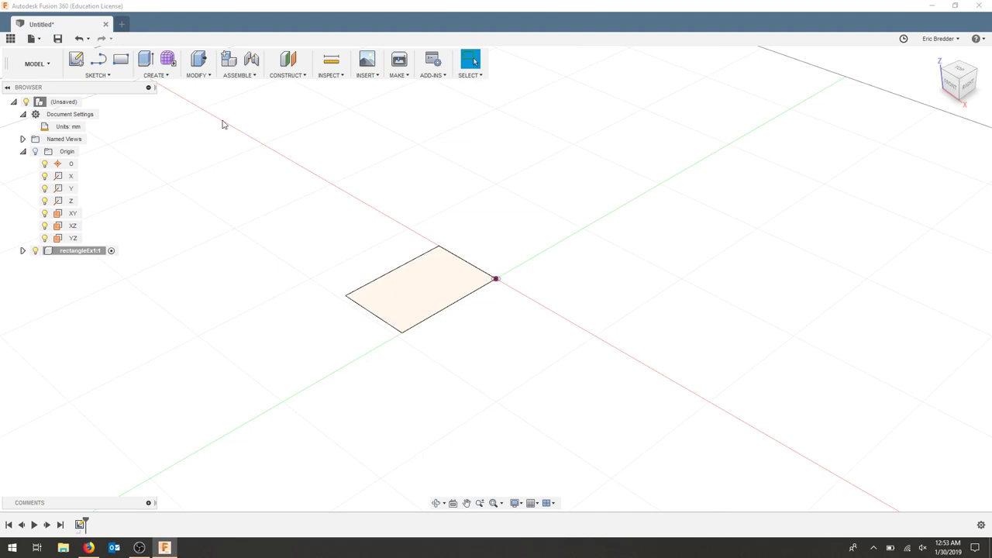
{"action": "right_click", "coordinate": [64, 104]}
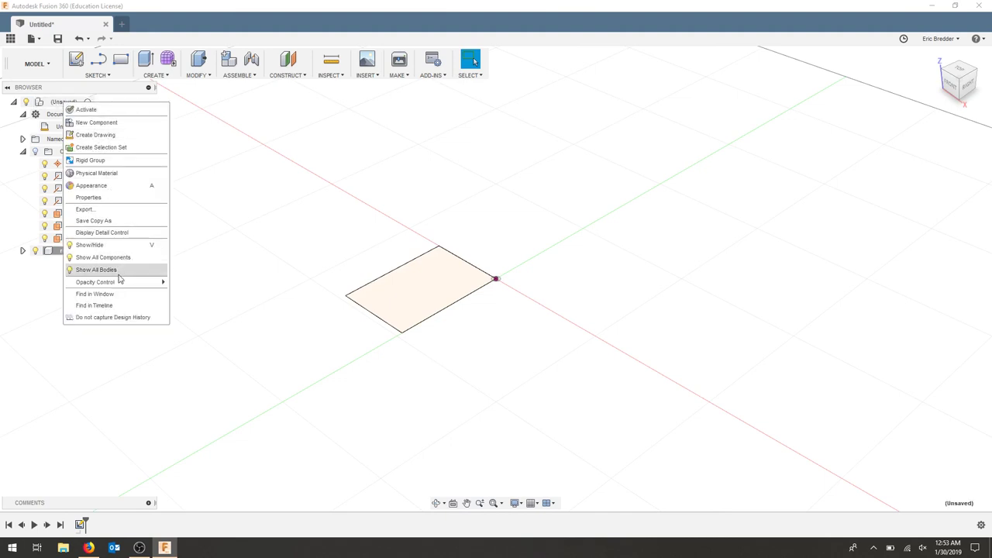
{"action": "left_click", "coordinate": [104, 123]}
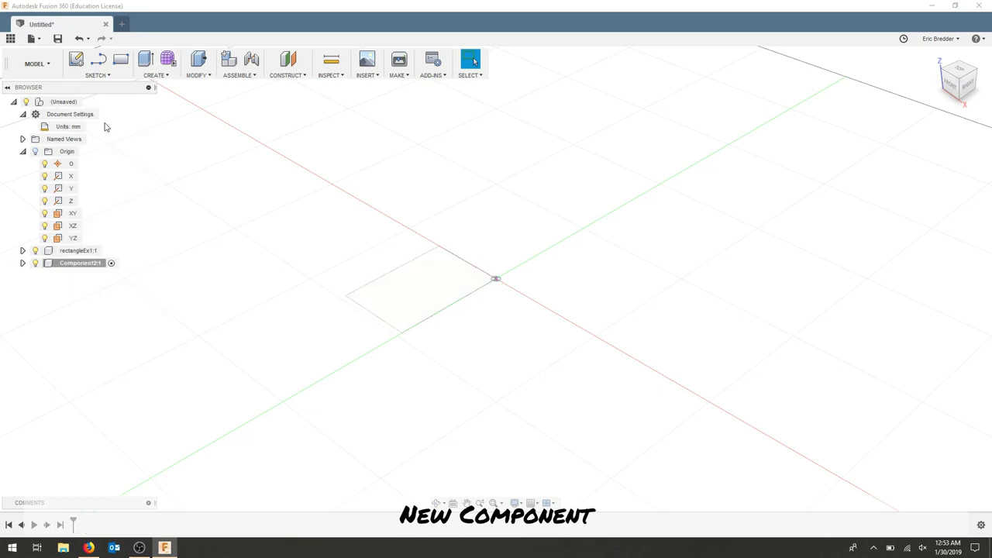
{"action": "double_click", "coordinate": [92, 264]}
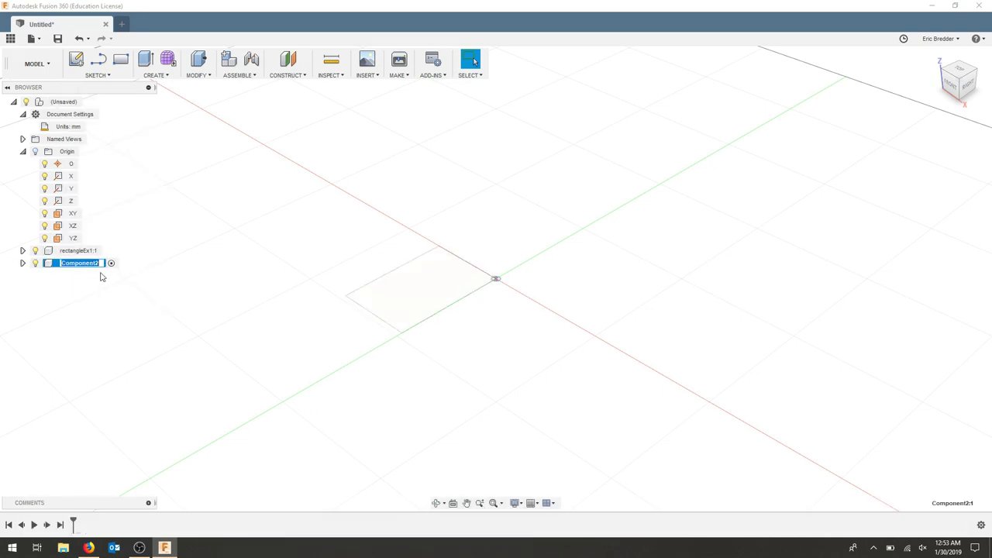
{"action": "key", "text": "BackSpace"}
{"action": "type", "text": "isotriangleEx1"}
{"action": "key", "text": "Return"}
{"action": "left_click", "coordinate": [35, 254], "text": "shift"}
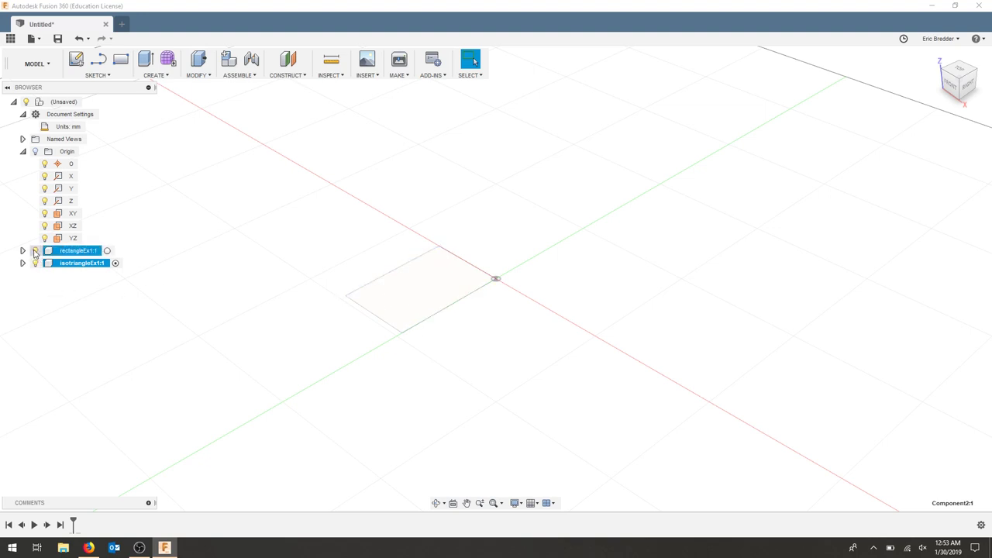
{"action": "left_click", "coordinate": [35, 252]}
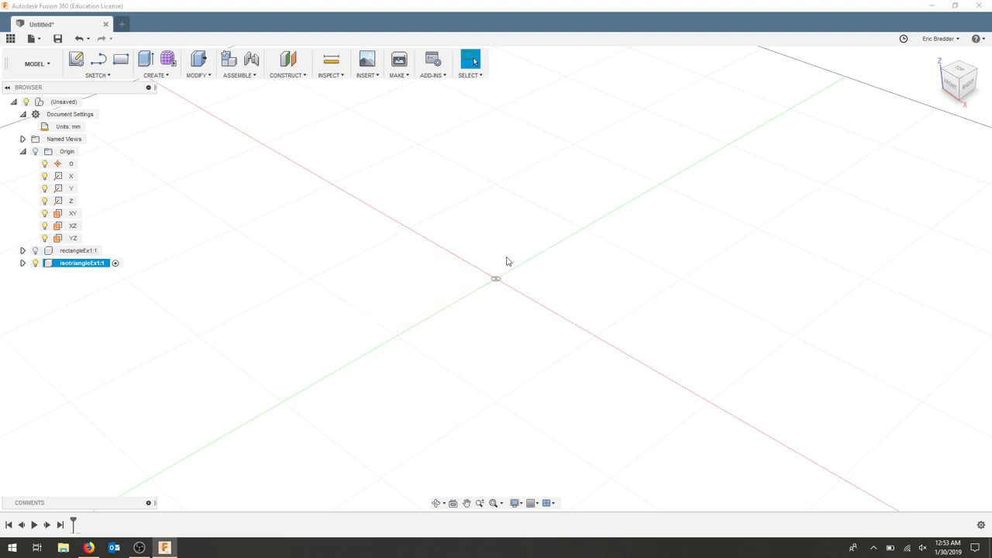
Step: Start a sketch on the horizontal origin plane and draw a closed three-line triangle above the origin
{"action": "left_click", "coordinate": [76, 60]}
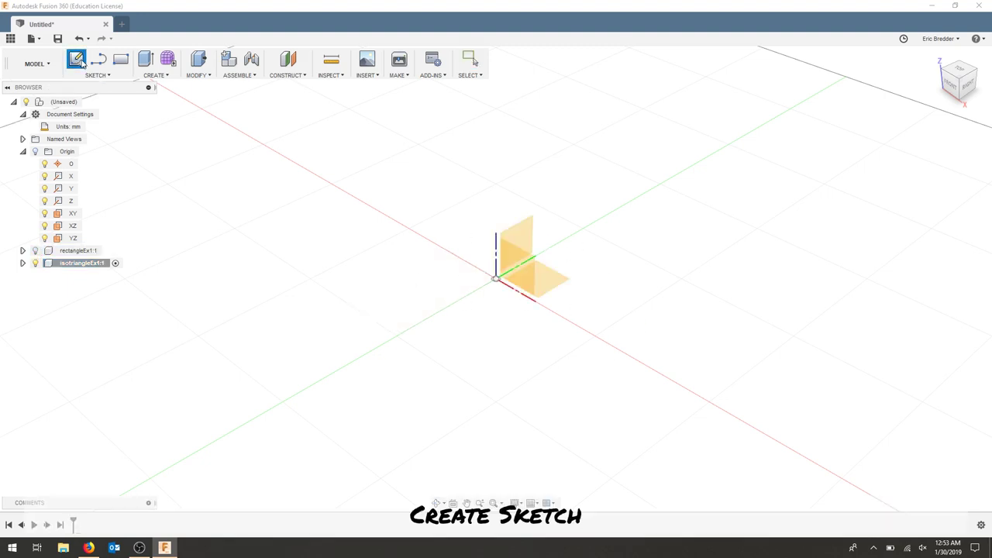
{"action": "left_click", "coordinate": [561, 283]}
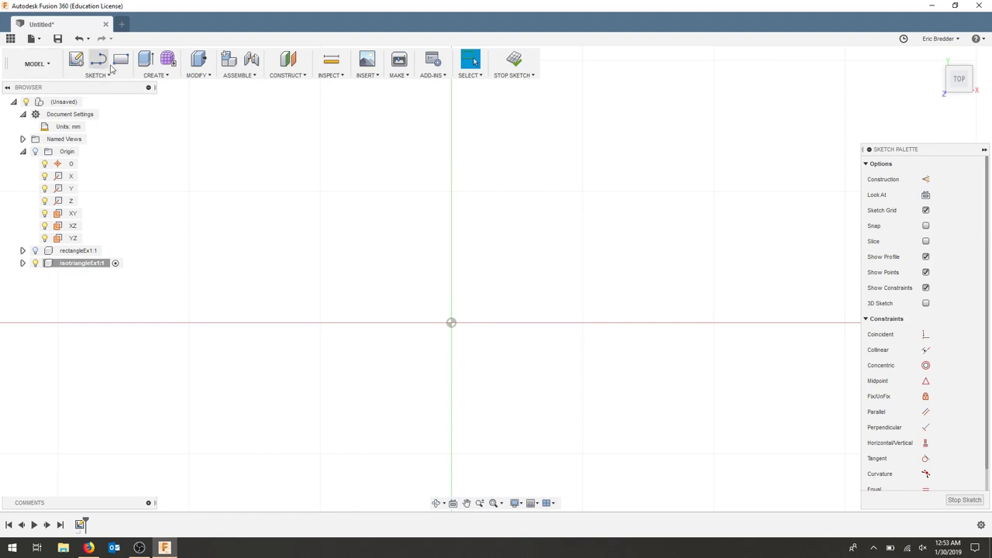
{"action": "key", "text": "l"}
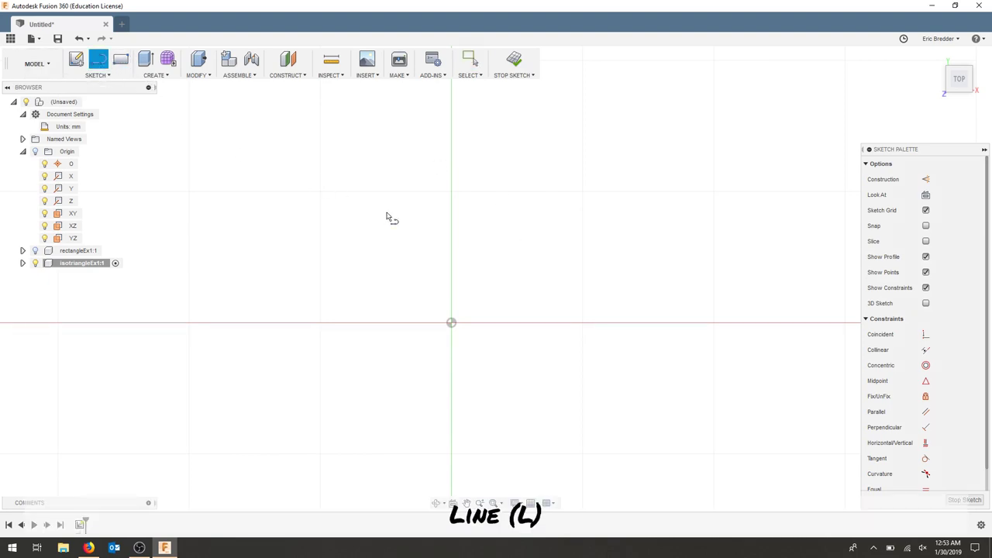
{"action": "left_click", "coordinate": [419, 268]}
{"action": "left_click", "coordinate": [490, 175]}
{"action": "left_click", "coordinate": [418, 267]}
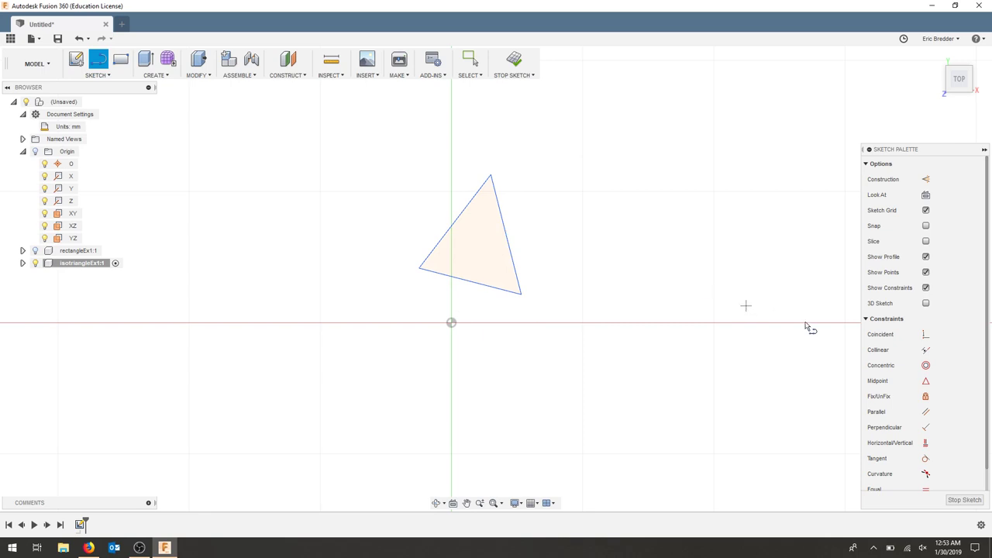
Step: Constrain the triangle's base horizontal and make its right and left sides equal
{"action": "left_click", "coordinate": [926, 443]}
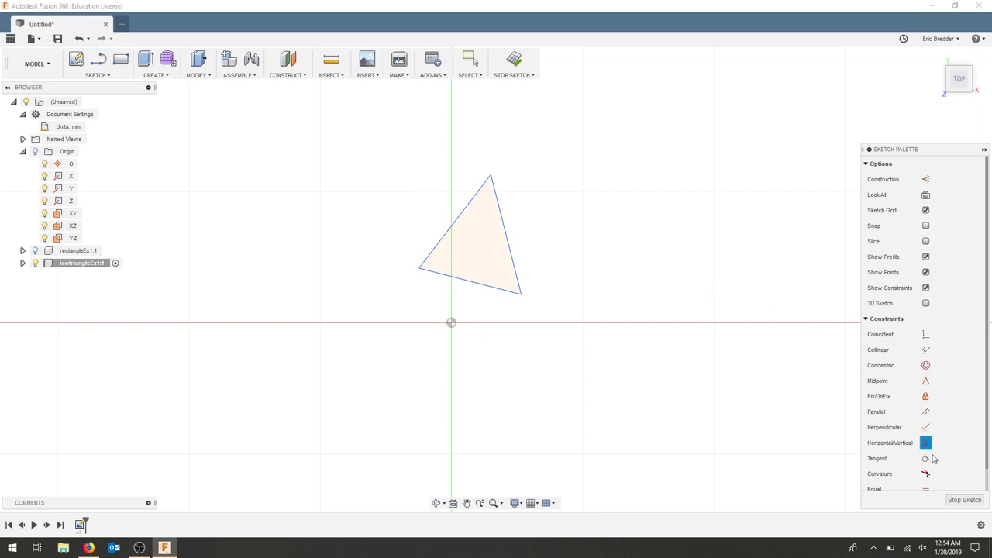
{"action": "left_click", "coordinate": [484, 287]}
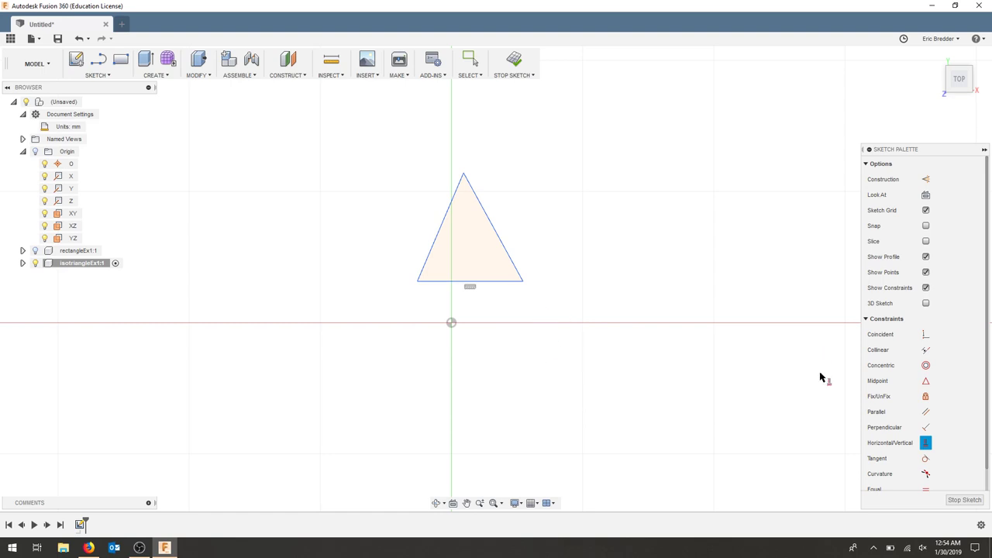
{"action": "scroll", "coordinate": [926, 419], "scroll_direction": "down", "scroll_amount": 1}
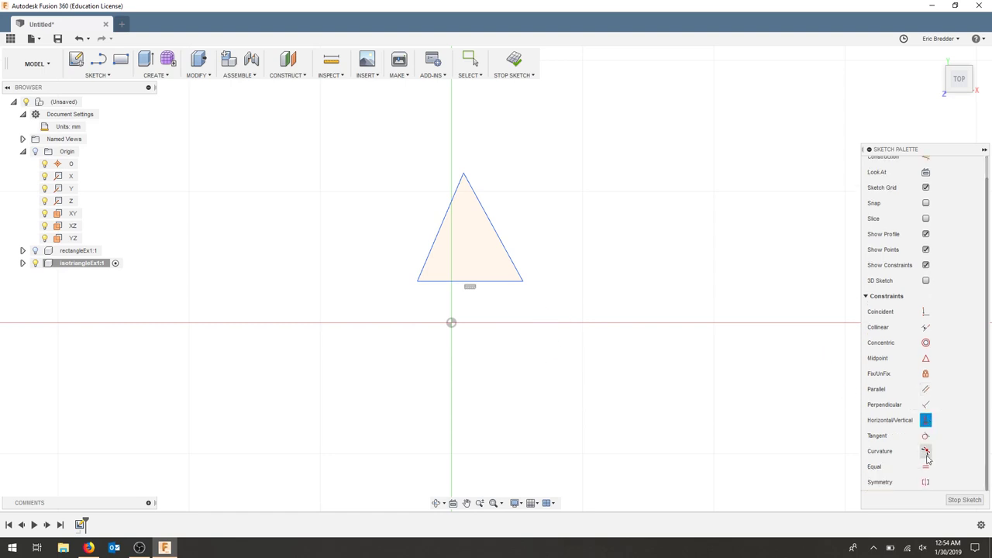
{"action": "left_click", "coordinate": [927, 467]}
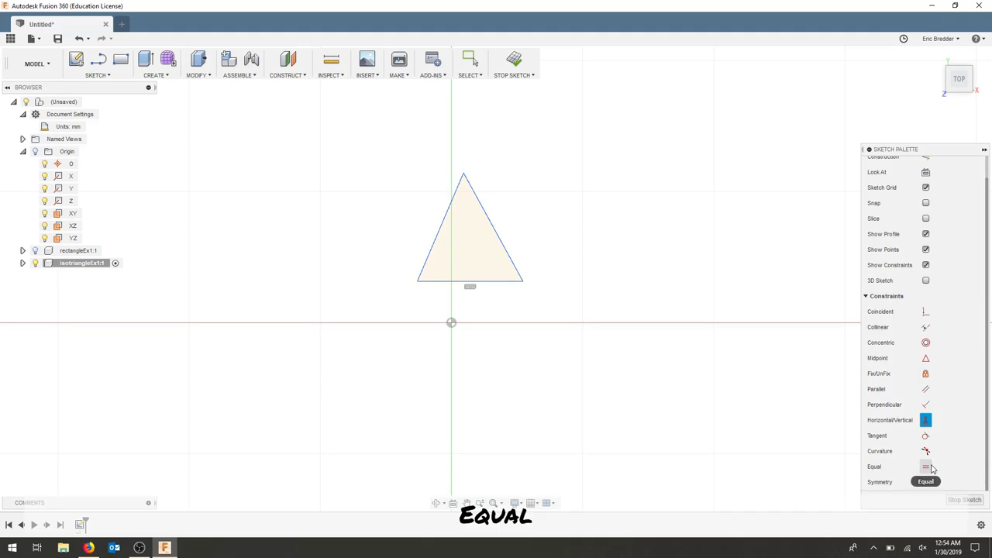
{"action": "left_click", "coordinate": [491, 224]}
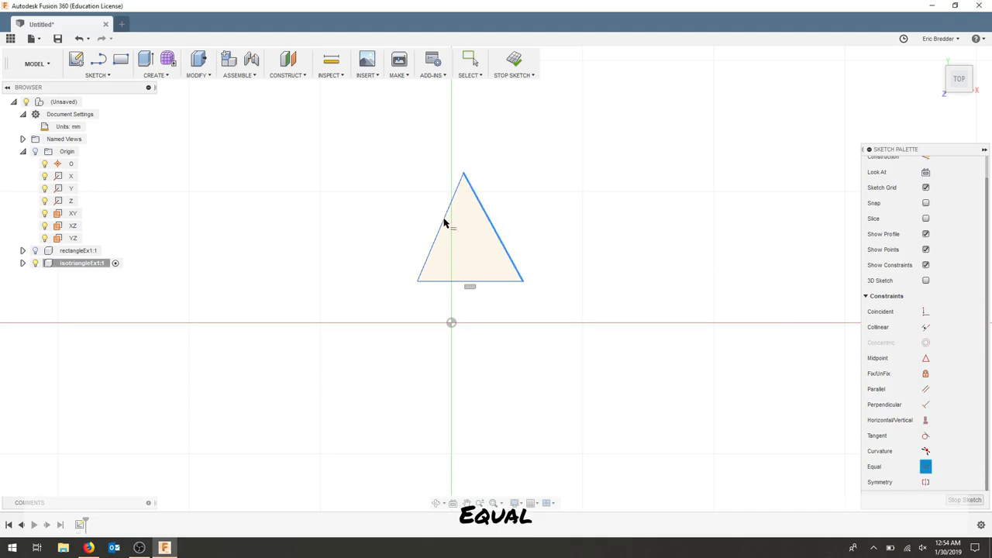
{"action": "left_click", "coordinate": [445, 223]}
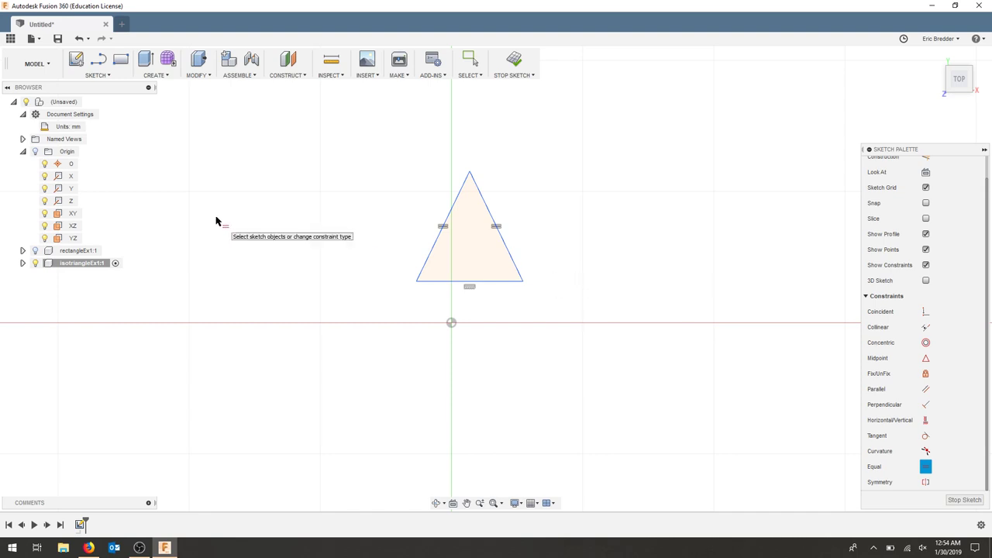
Step: Dimension the triangle's right side at 12 mm
{"action": "key", "text": "d"}
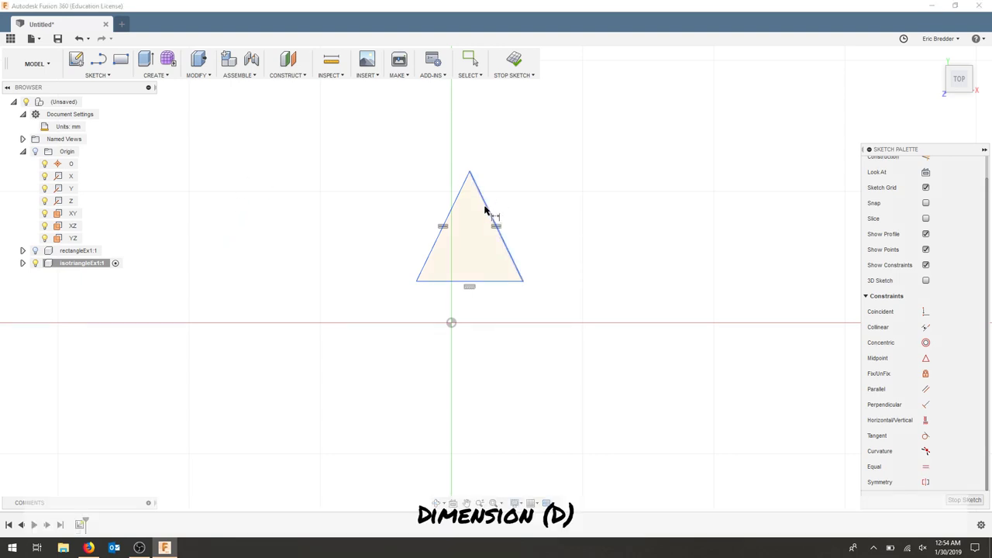
{"action": "key", "text": "alt+Tab"}
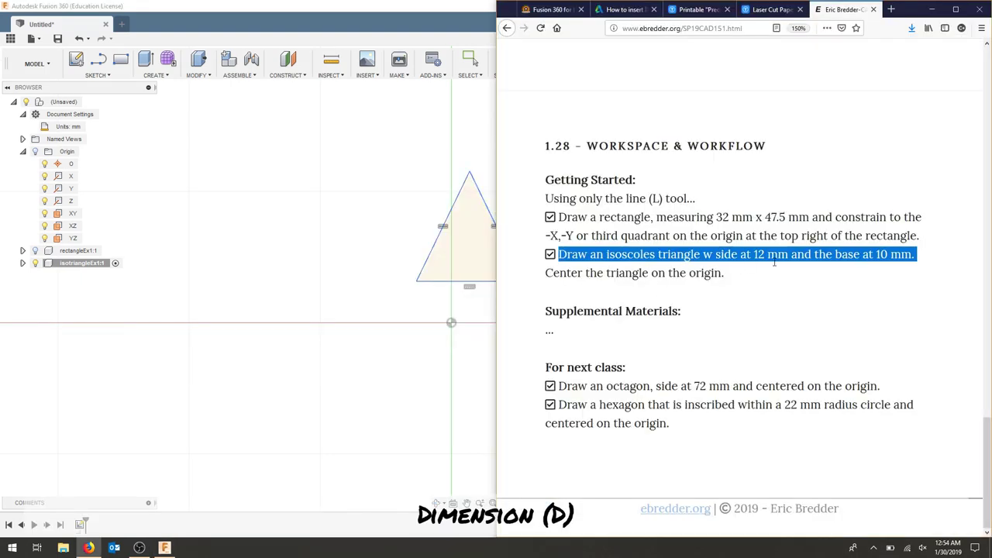
{"action": "key", "text": "alt+Tab"}
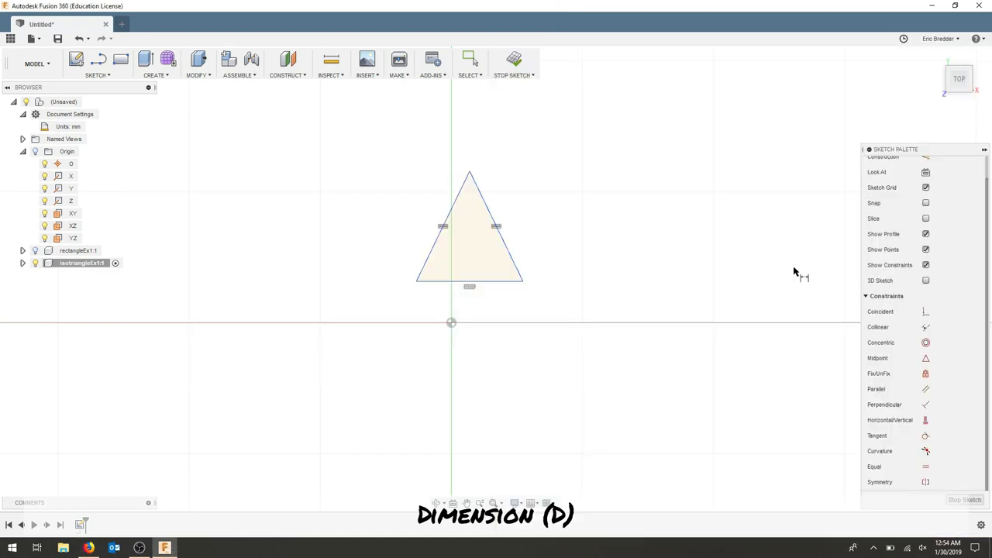
{"action": "left_click", "coordinate": [500, 209]}
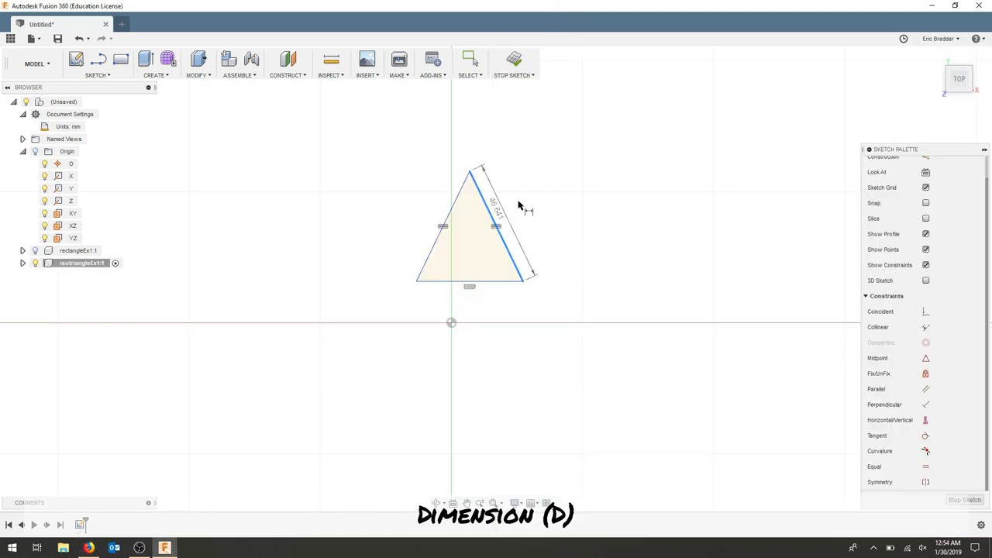
{"action": "left_click", "coordinate": [549, 225]}
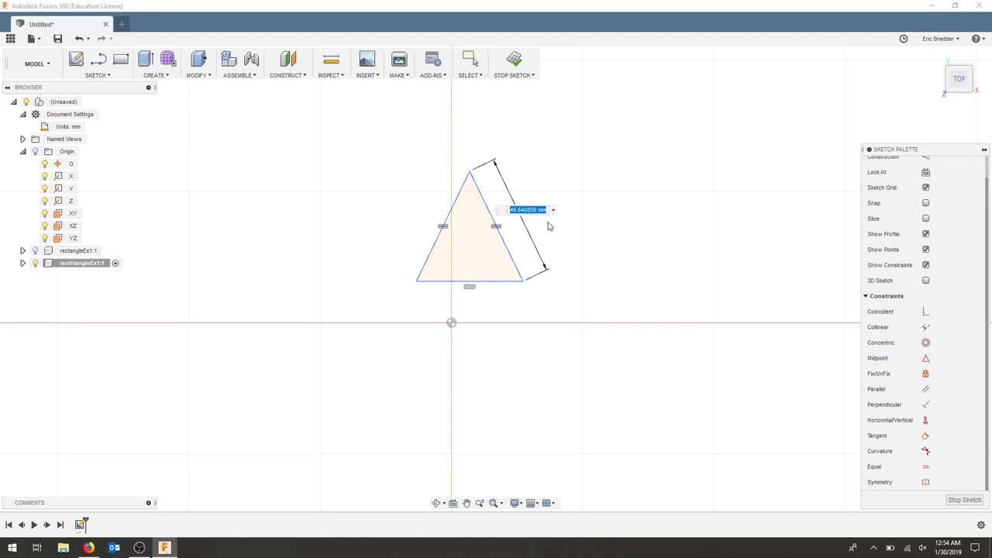
{"action": "type", "text": "12"}
{"action": "key", "text": "Return"}
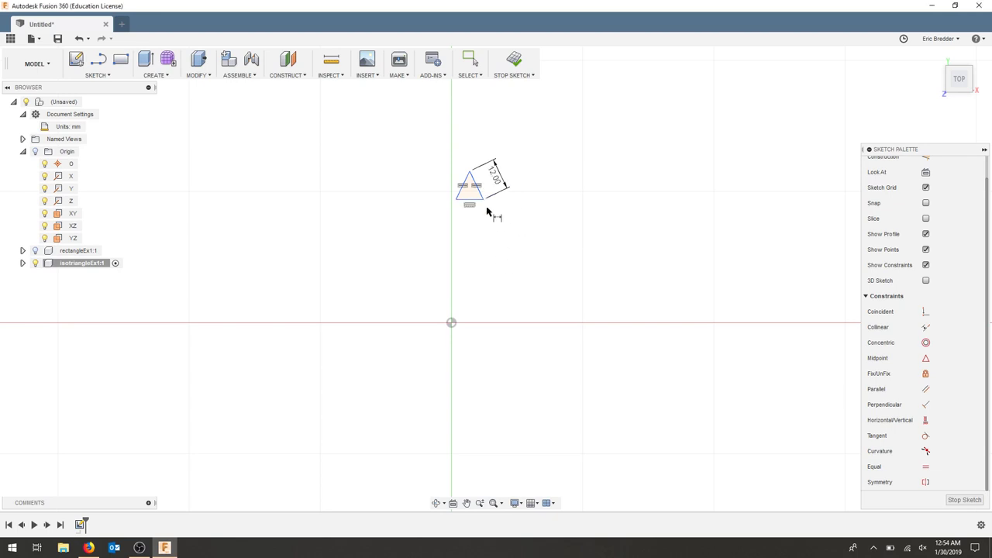
Step: Dimension the base at 10 mm and move the 12.00 dimension closer to the triangle
{"action": "scroll", "coordinate": [480, 204], "scroll_direction": "up", "scroll_amount": 10}
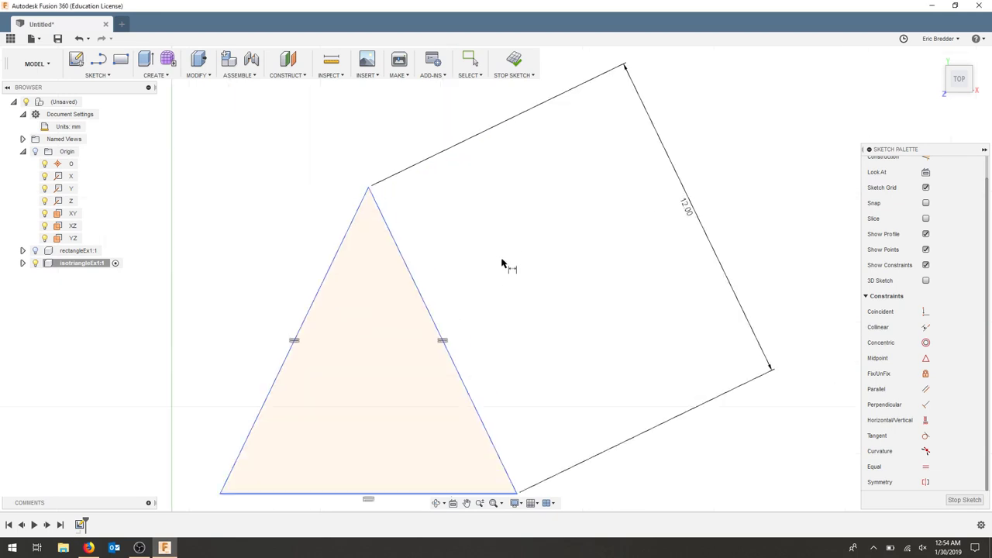
{"action": "scroll", "coordinate": [359, 446], "scroll_direction": "down", "scroll_amount": 3}
{"action": "middle_click_drag", "start_coordinate": [359, 449], "coordinate": [432, 330]}
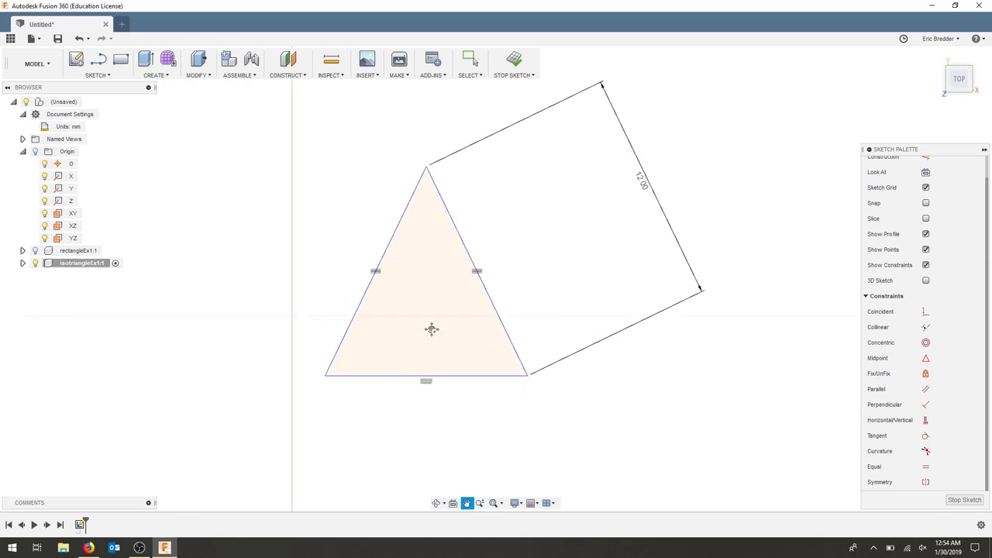
{"action": "left_click", "coordinate": [414, 352]}
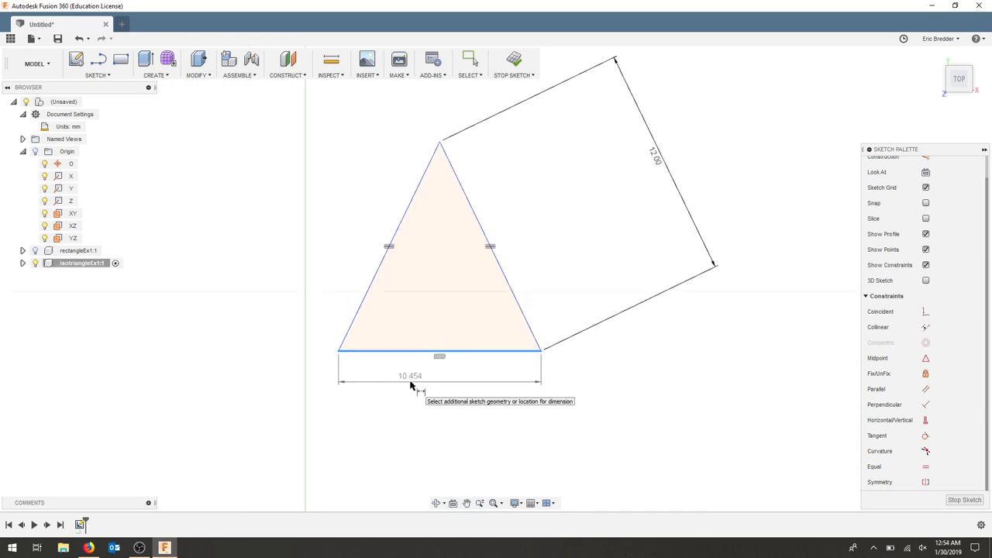
{"action": "left_click", "coordinate": [411, 385]}
{"action": "type", "text": "1"}
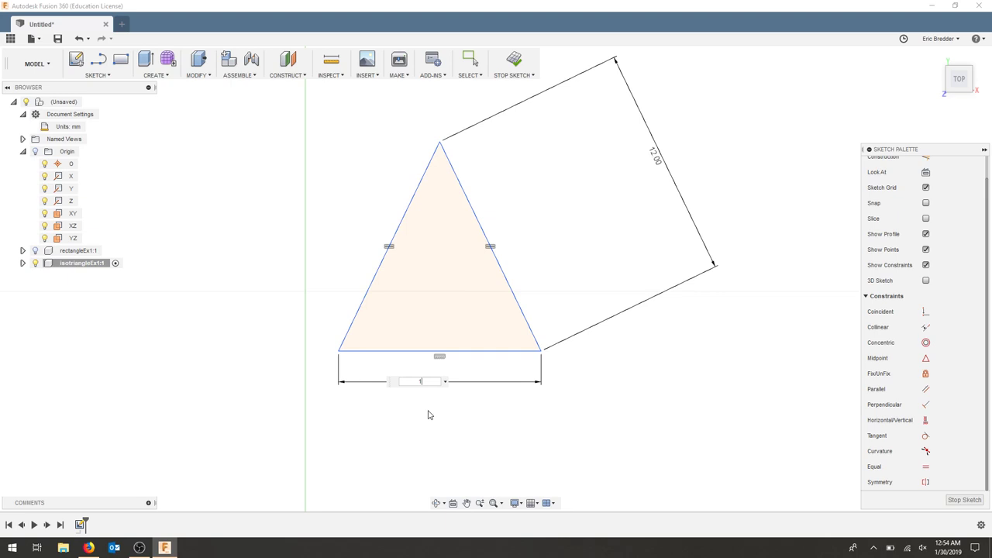
{"action": "type", "text": "0"}
{"action": "key", "text": "Return"}
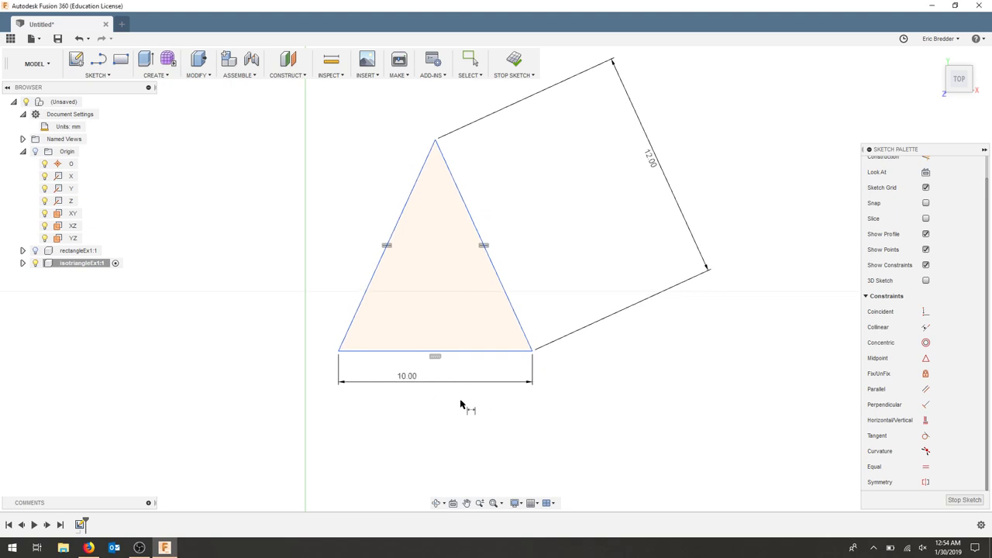
{"action": "left_click_drag", "start_coordinate": [651, 157], "coordinate": [533, 223]}
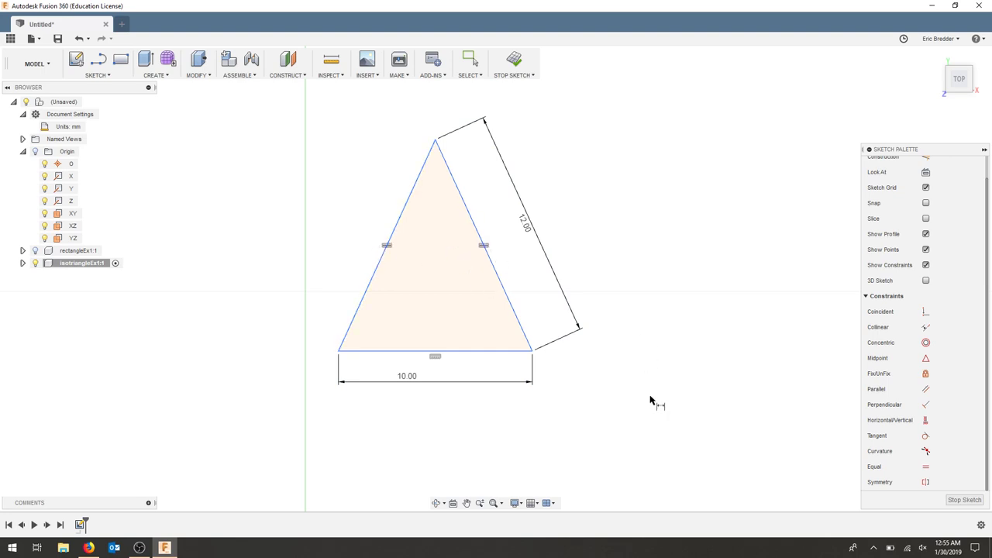
Step: Drag the 12 by 10 triangle down until it sits just above and right of the origin
{"action": "scroll", "coordinate": [638, 407], "scroll_direction": "up", "scroll_amount": 2}
{"action": "scroll", "coordinate": [686, 318], "scroll_direction": "down", "scroll_amount": 5}
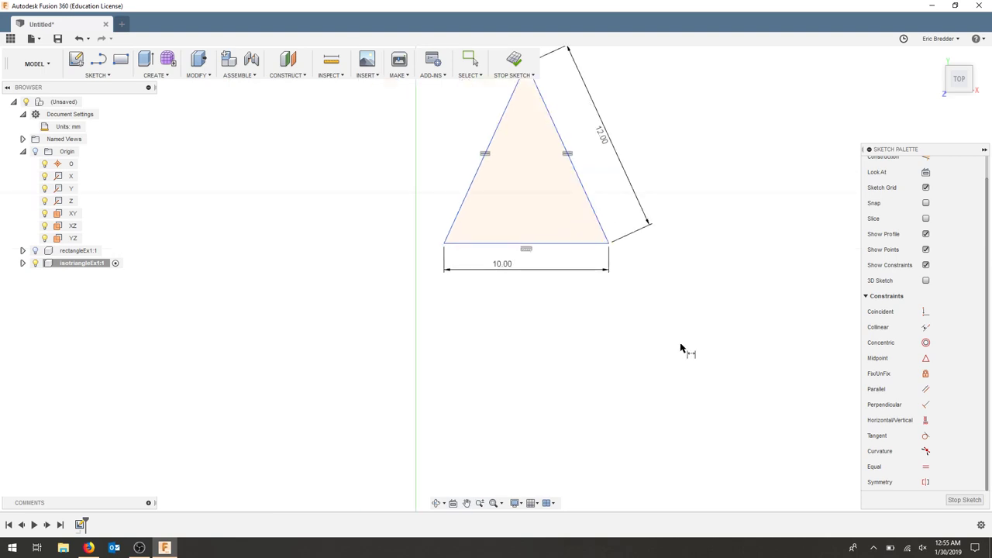
{"action": "scroll", "coordinate": [625, 353], "scroll_direction": "down", "scroll_amount": 5}
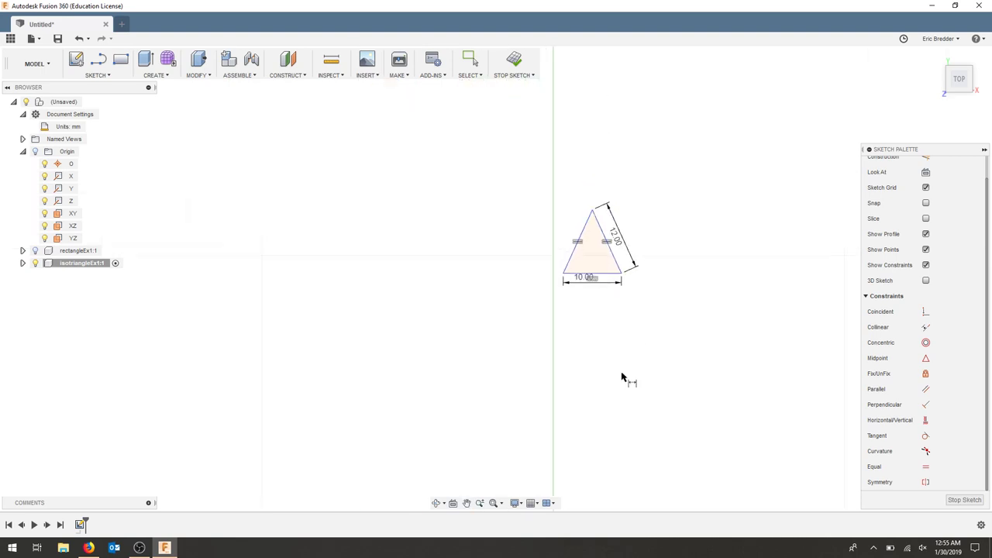
{"action": "middle_click_drag", "start_coordinate": [628, 392], "coordinate": [581, 324]}
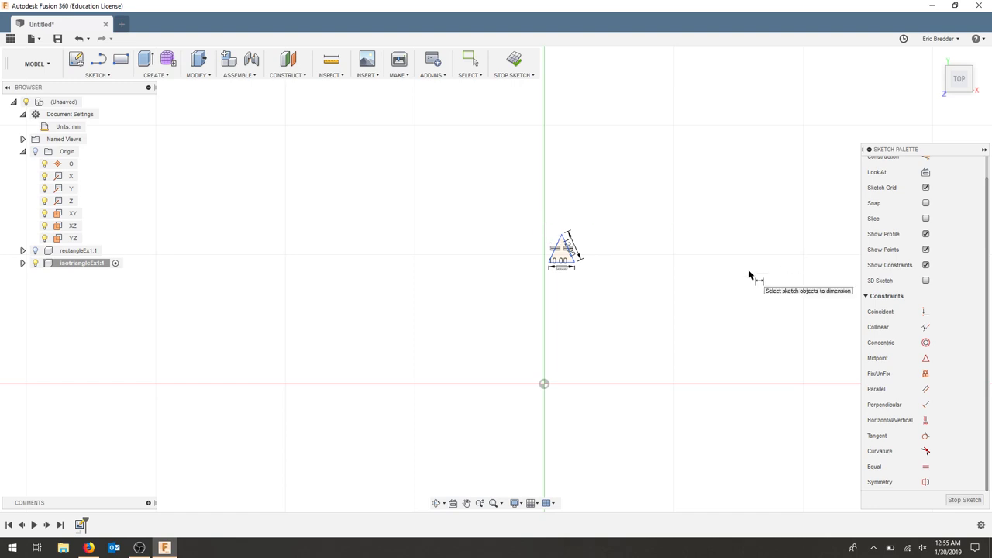
{"action": "key", "text": "Escape"}
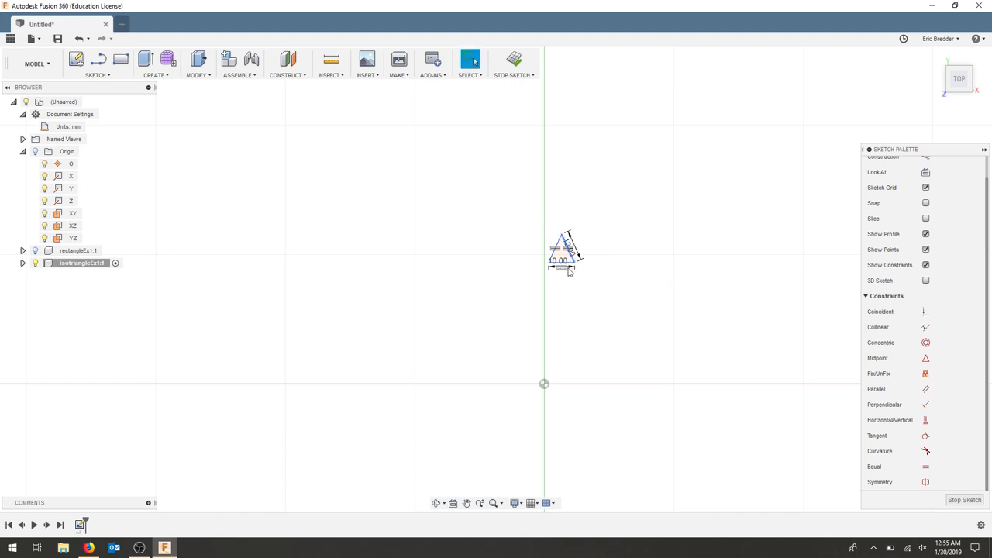
{"action": "mouse_move", "coordinate": [568, 270]}
{"action": "left_mouse_down"}
{"action": "mouse_move", "coordinate": [581, 360]}
{"action": "mouse_move", "coordinate": [545, 388]}
{"action": "mouse_move", "coordinate": [560, 393]}
{"action": "left_mouse_up"}
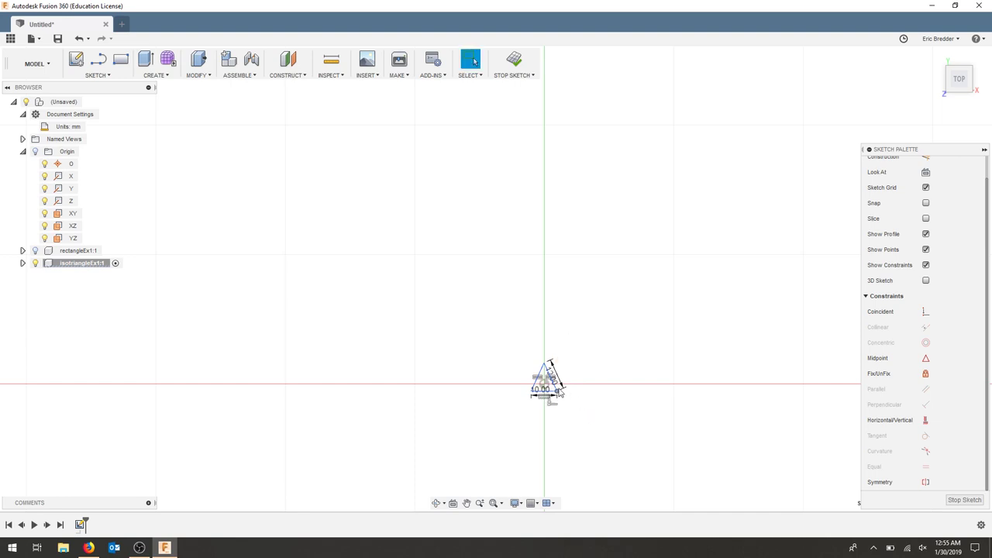
{"action": "scroll", "coordinate": [560, 391], "scroll_direction": "up", "scroll_amount": 10}
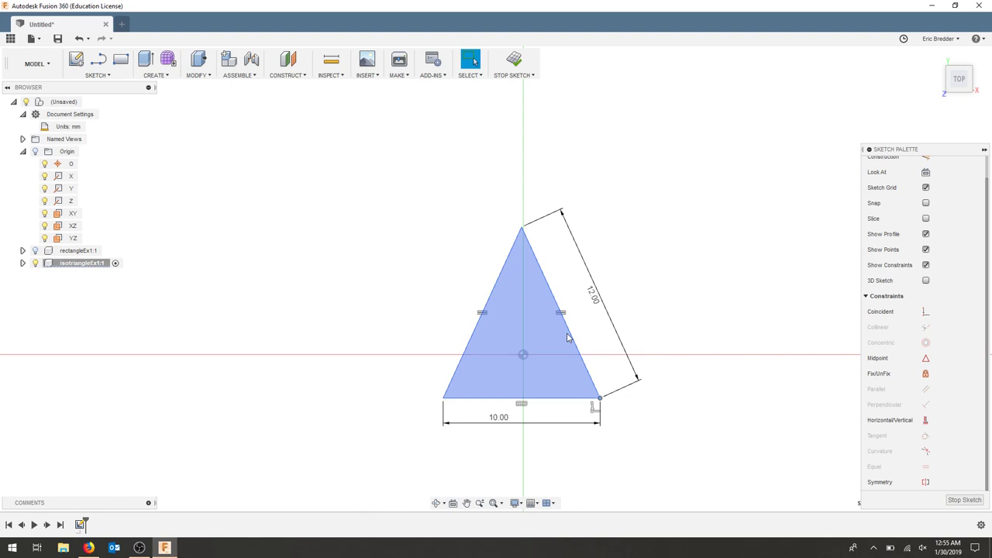
{"action": "mouse_move", "coordinate": [569, 337]}
{"action": "left_mouse_down"}
{"action": "mouse_move", "coordinate": [590, 306]}
{"action": "mouse_move", "coordinate": [651, 263]}
{"action": "mouse_move", "coordinate": [685, 265]}
{"action": "left_mouse_up"}
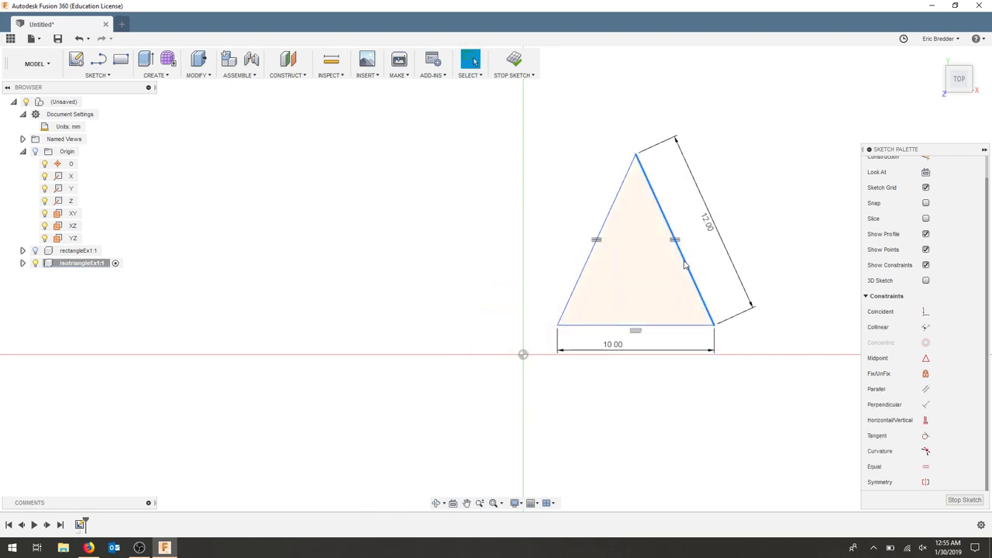
Step: Draw a vertical construction line from the apex to the base midpoint
{"action": "left_click", "coordinate": [702, 394]}
{"action": "scroll", "coordinate": [884, 336], "scroll_direction": "up", "scroll_amount": 2}
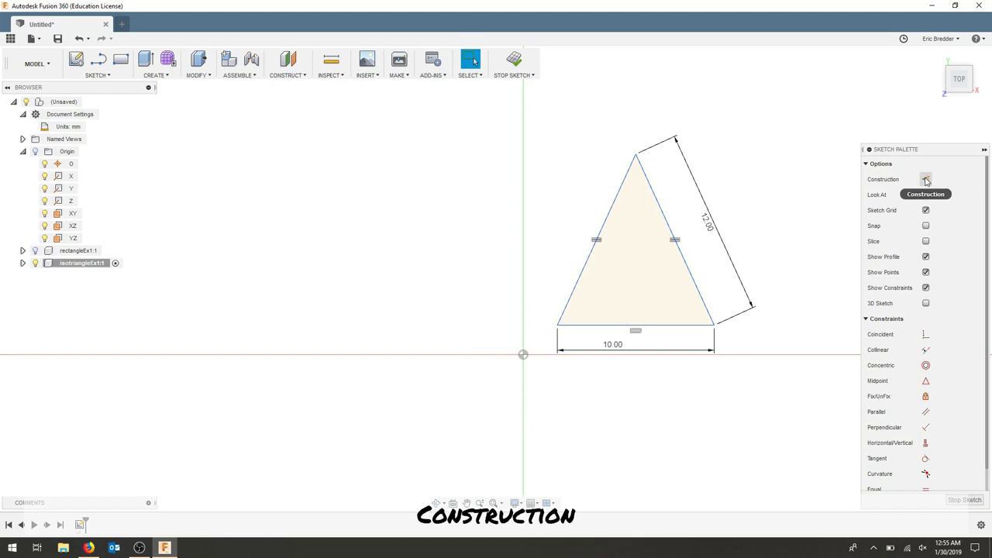
{"action": "key", "text": "l"}
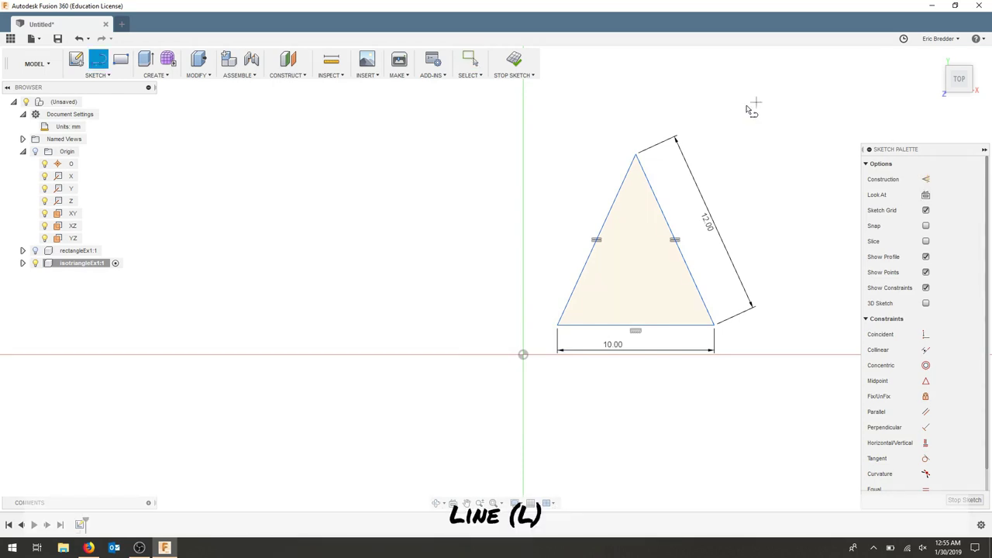
{"action": "left_click", "coordinate": [925, 180]}
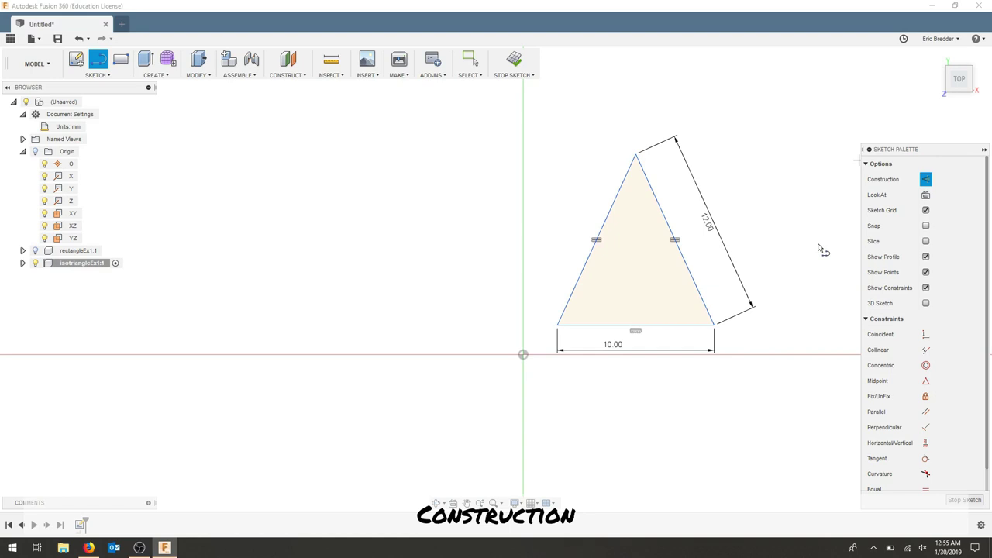
{"action": "left_click", "coordinate": [636, 155]}
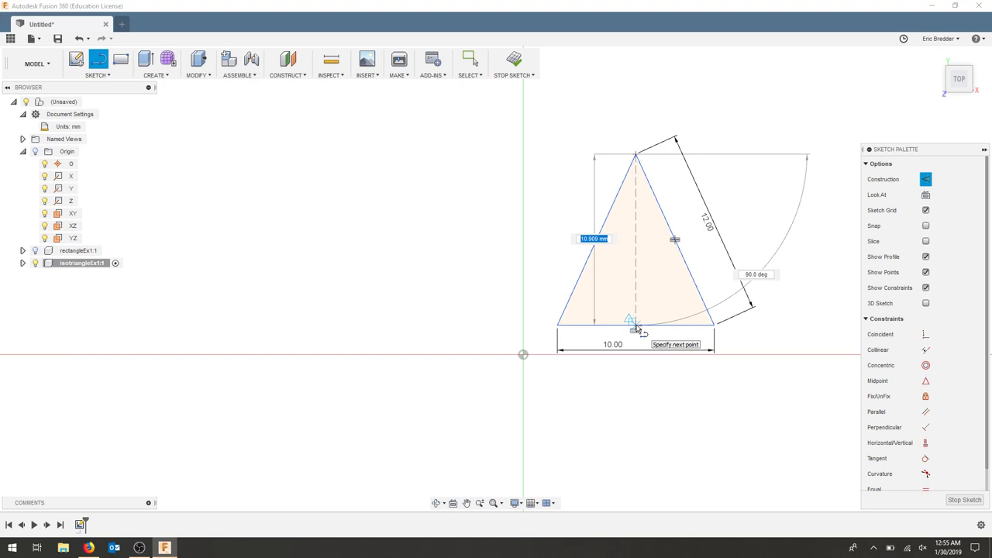
{"action": "left_click", "coordinate": [635, 326]}
{"action": "key", "text": "Escape"}
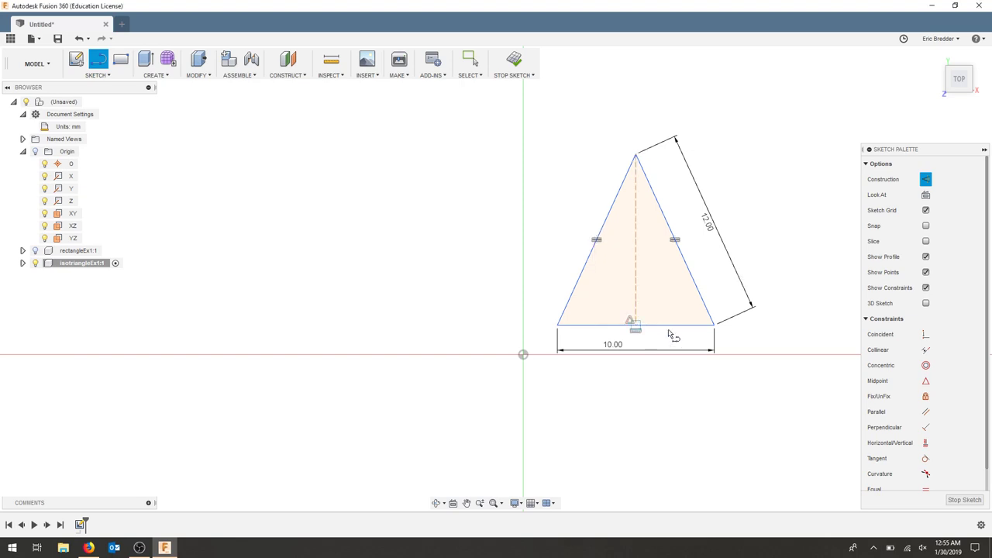
Step: Draw construction lines from each base corner to the midpoint of the opposite side
{"action": "left_click", "coordinate": [636, 240]}
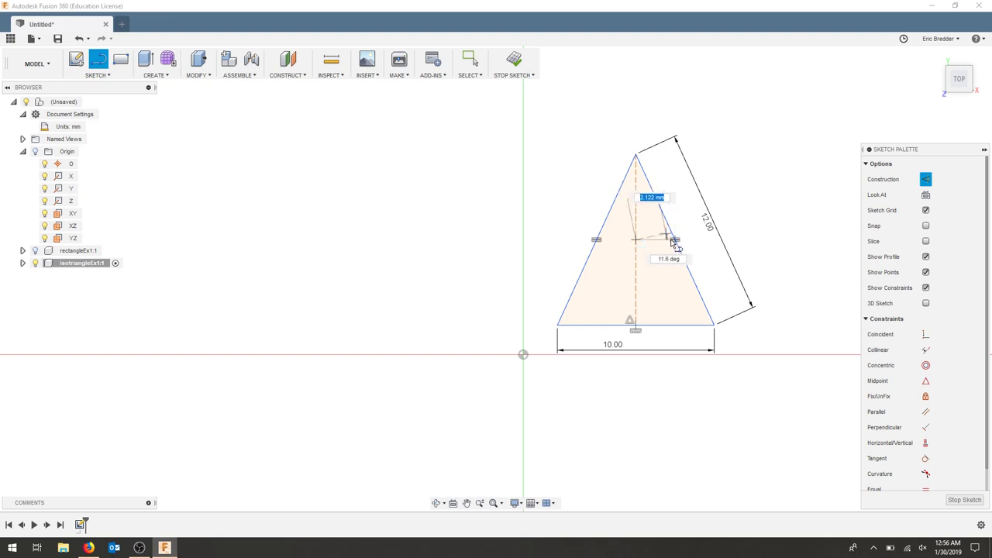
{"action": "left_click", "coordinate": [675, 241]}
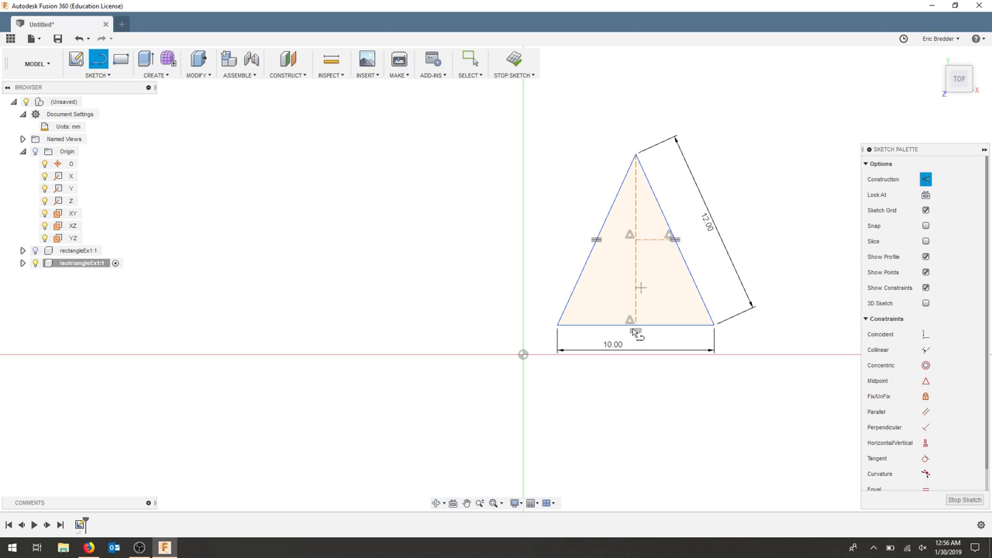
{"action": "left_click", "coordinate": [637, 240]}
{"action": "left_click", "coordinate": [668, 229]}
{"action": "left_click", "coordinate": [673, 240]}
{"action": "double_click", "coordinate": [558, 326]}
{"action": "left_click", "coordinate": [714, 326]}
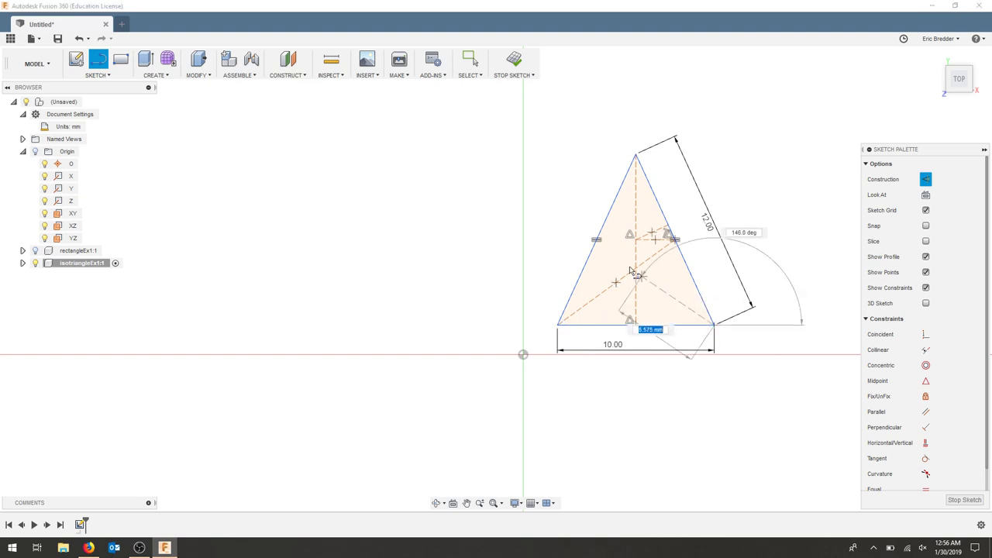
{"action": "double_click", "coordinate": [595, 240]}
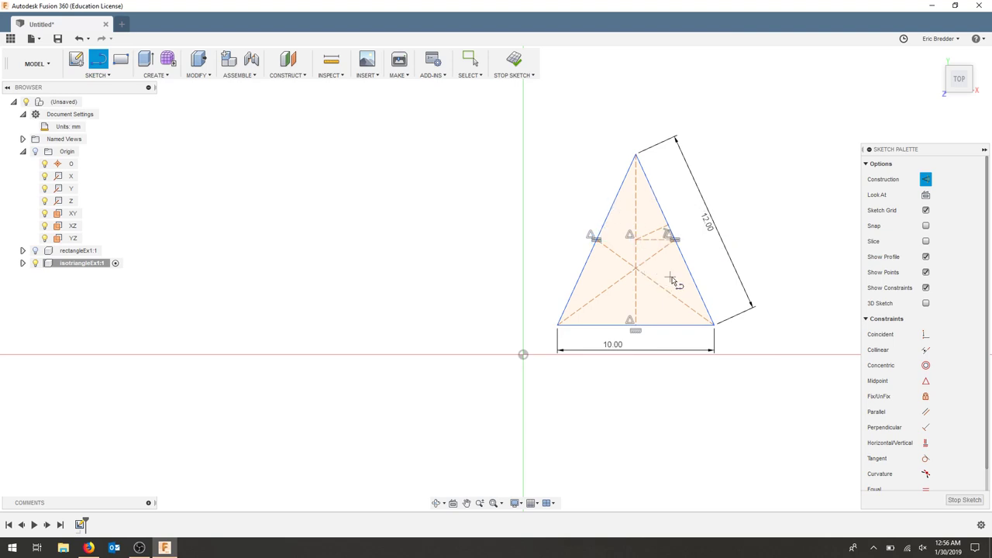
{"action": "left_click", "coordinate": [89, 547]}
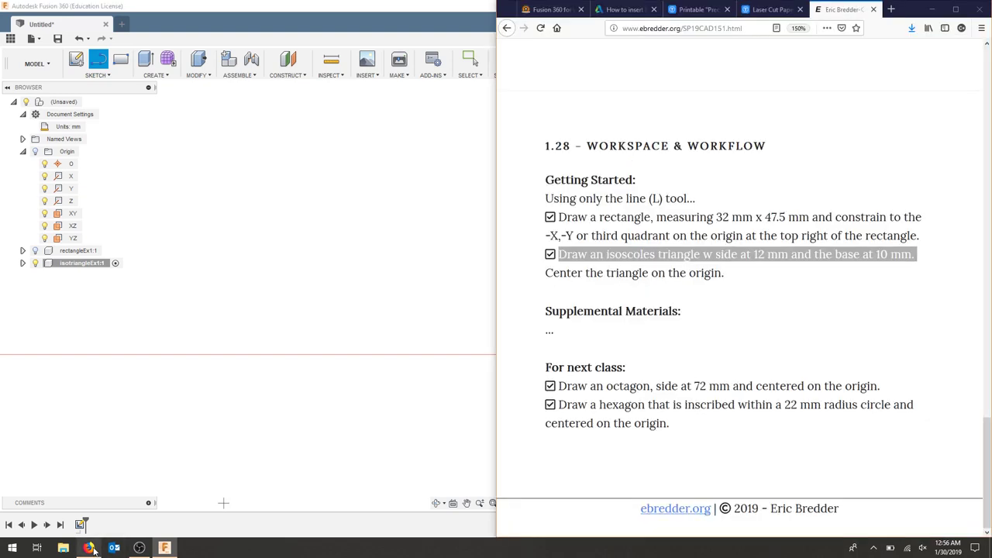
{"action": "left_click", "coordinate": [555, 273]}
{"action": "key", "text": "ctrl+shift+End"}
{"action": "left_click", "coordinate": [557, 273]}
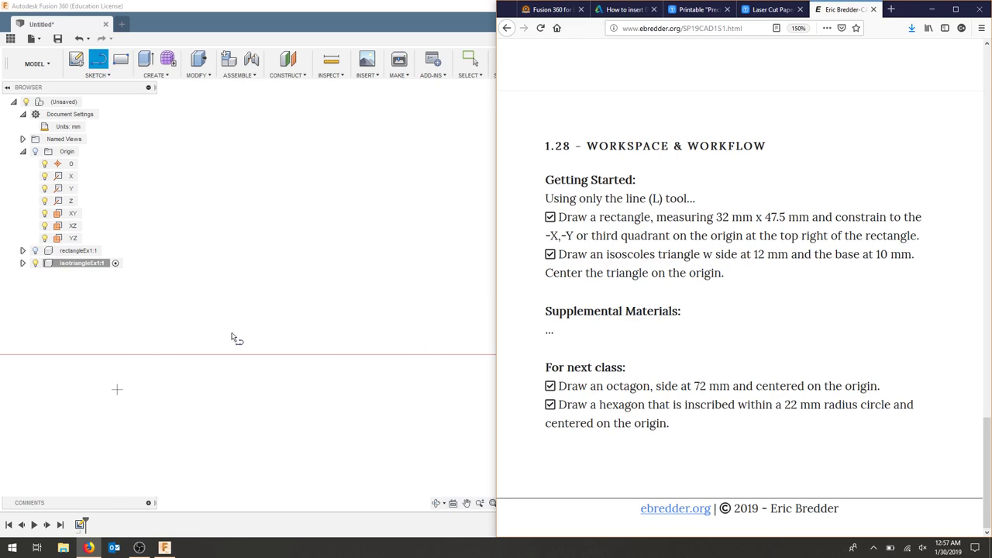
{"action": "left_click", "coordinate": [481, 241]}
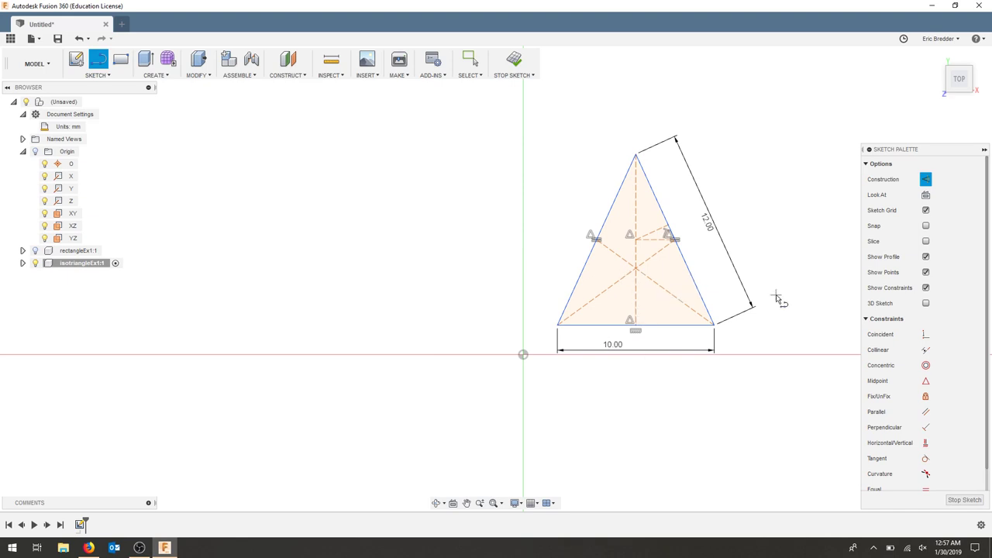
Step: Make a point on the vertical construction midline coincident with the sketch origin
{"action": "key", "text": "Escape"}
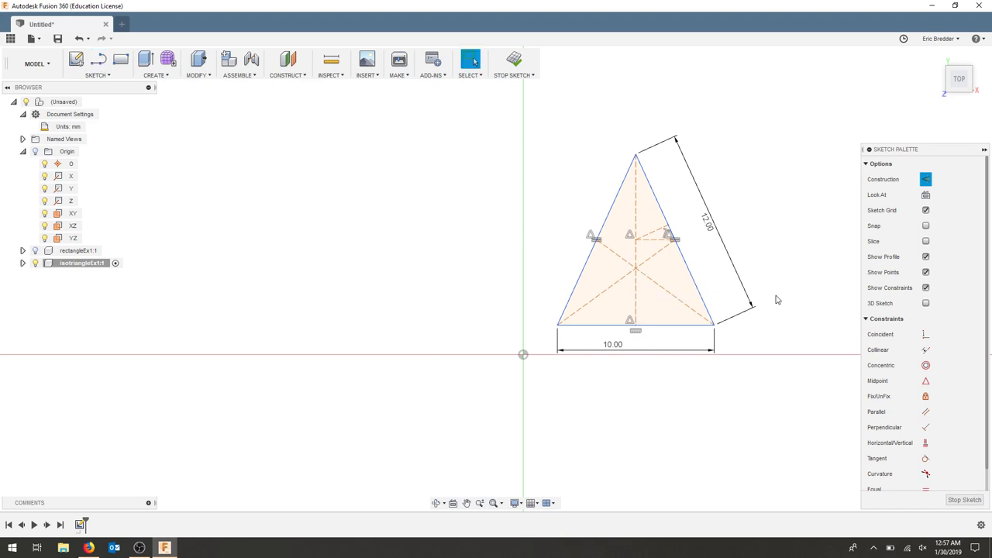
{"action": "left_click", "coordinate": [925, 334]}
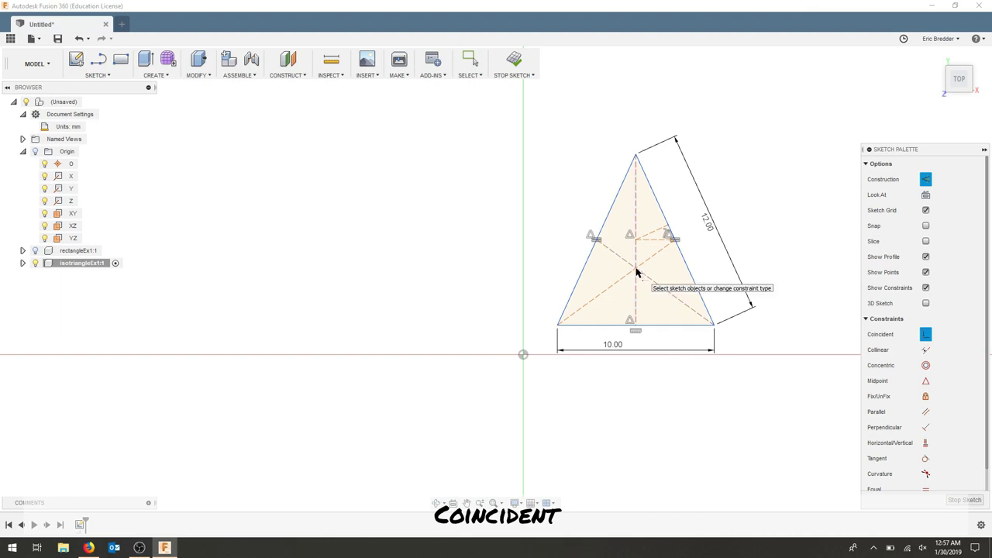
{"action": "scroll", "coordinate": [636, 275], "scroll_direction": "down", "scroll_amount": 1}
{"action": "scroll", "coordinate": [636, 276], "scroll_direction": "up", "scroll_amount": 4}
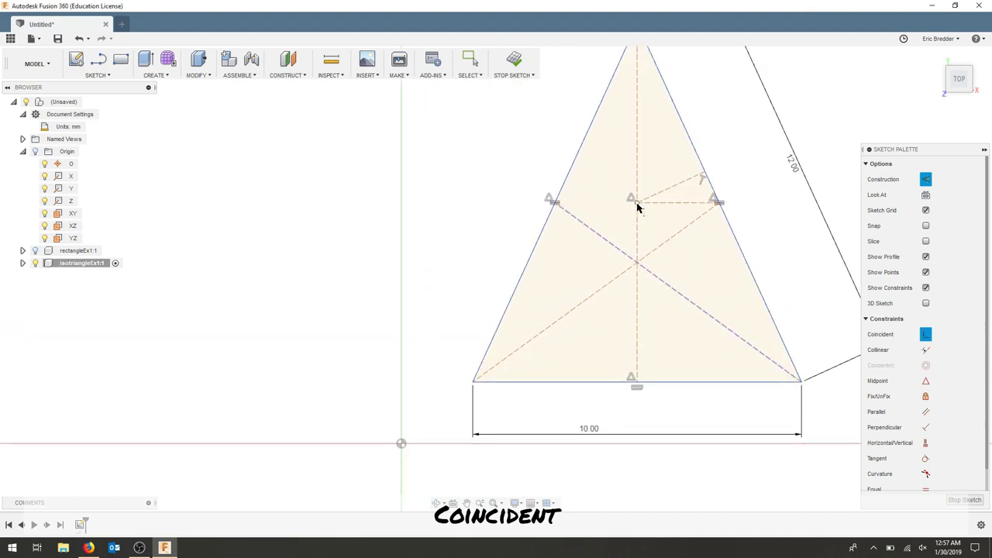
{"action": "left_click", "coordinate": [400, 444]}
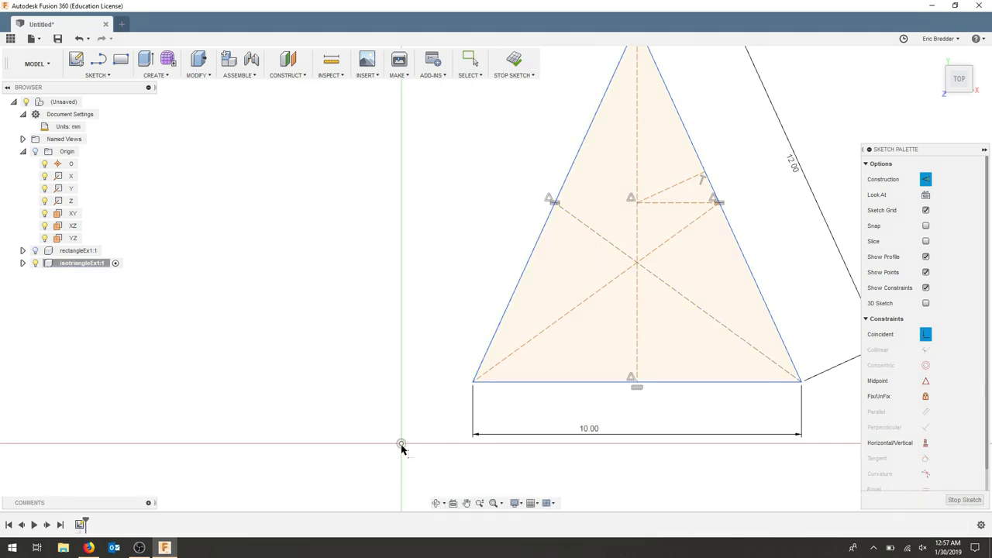
{"action": "left_click", "coordinate": [637, 205]}
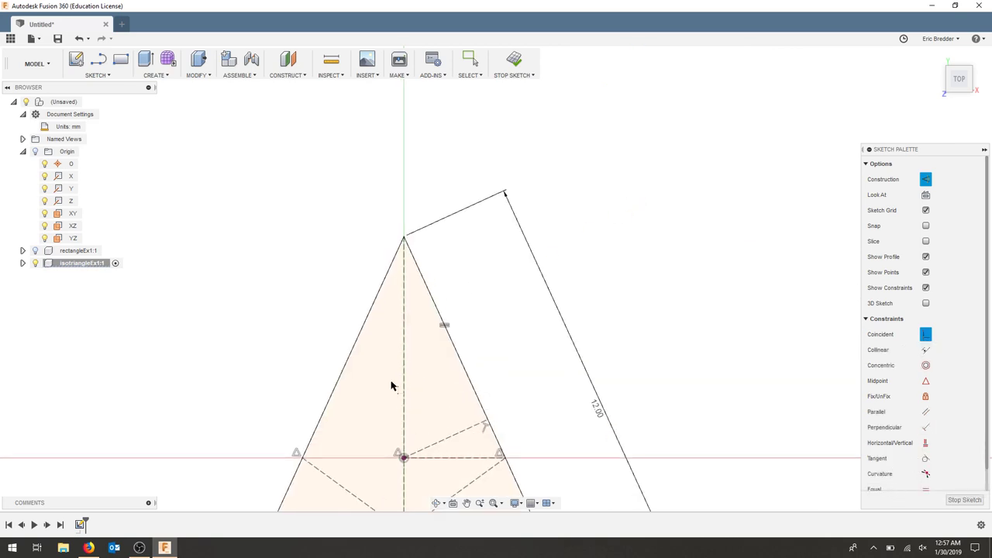
{"action": "scroll", "coordinate": [434, 399], "scroll_direction": "down", "scroll_amount": 3}
{"action": "middle_click_drag", "start_coordinate": [436, 403], "coordinate": [498, 247]}
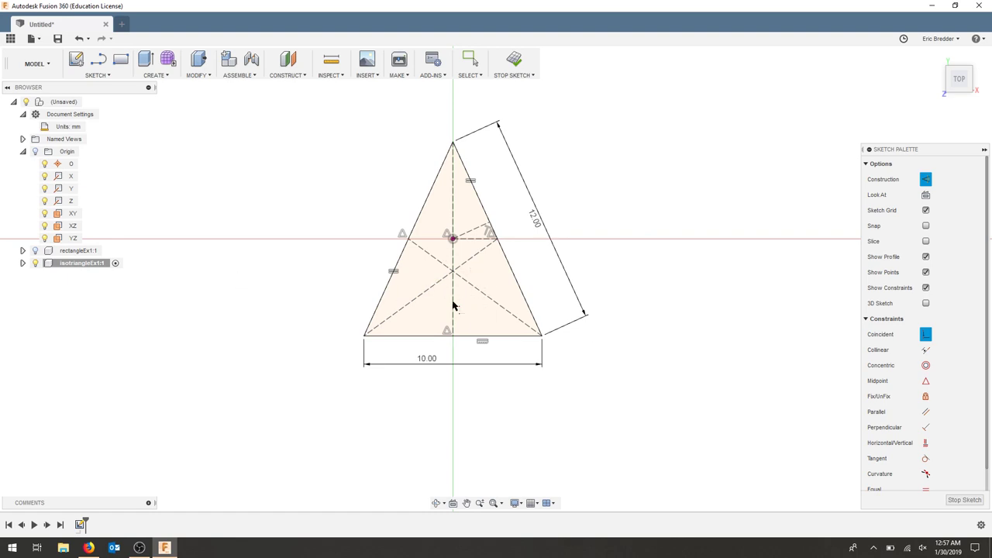
Step: Restore the lower-left diagonal midline to construction geometry
{"action": "key", "text": "Escape"}
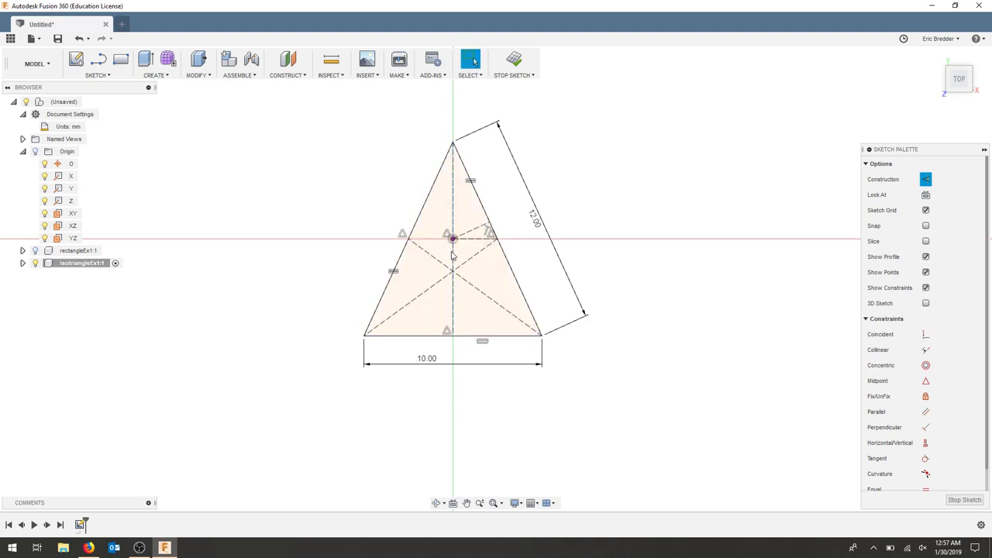
{"action": "left_click", "coordinate": [458, 256]}
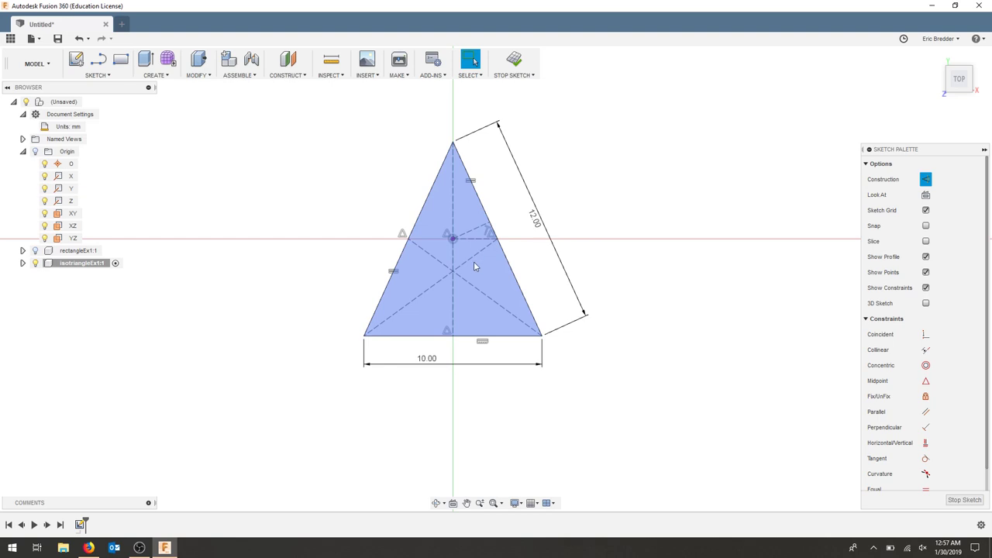
{"action": "left_click", "coordinate": [925, 181]}
{"action": "left_click", "coordinate": [566, 442]}
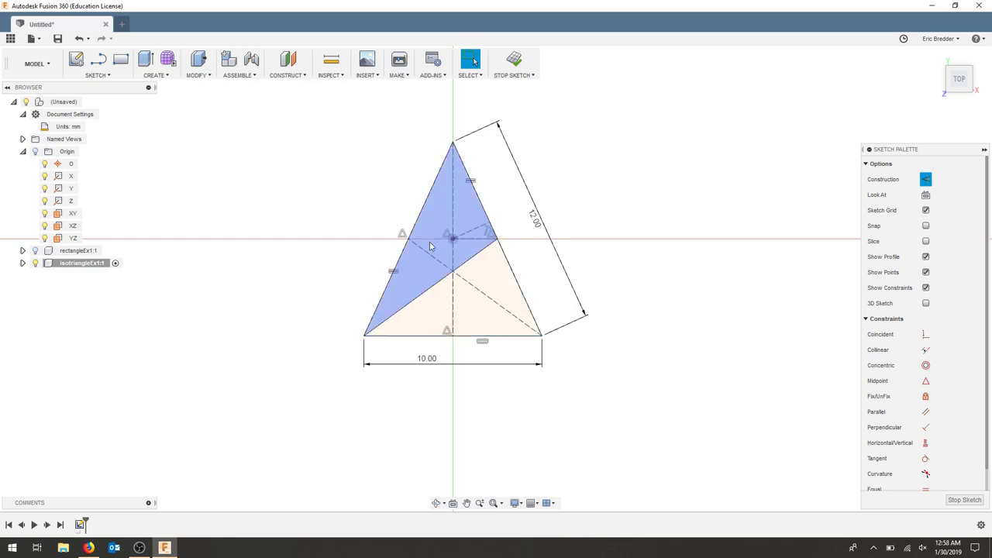
{"action": "left_click", "coordinate": [500, 241]}
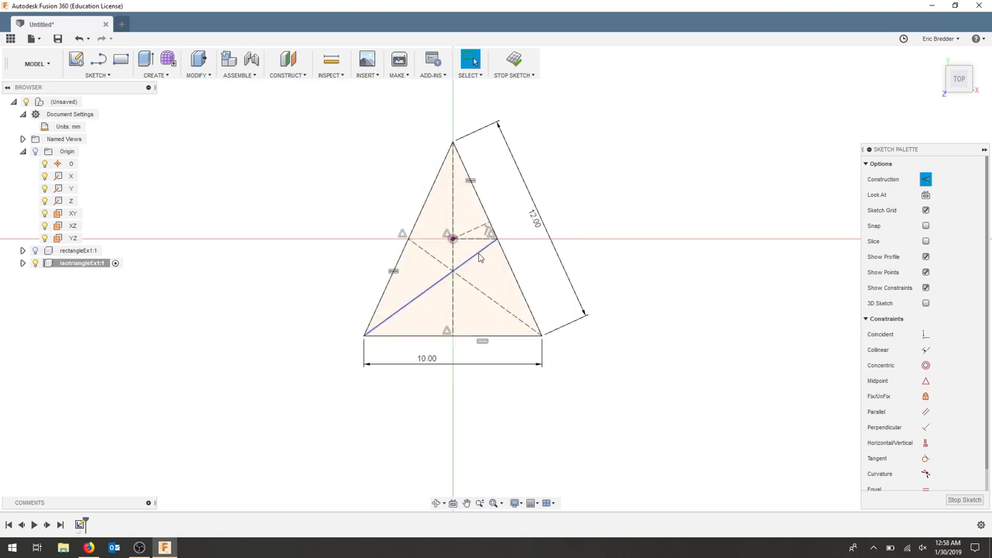
{"action": "key", "text": "x"}
{"action": "left_click", "coordinate": [698, 368]}
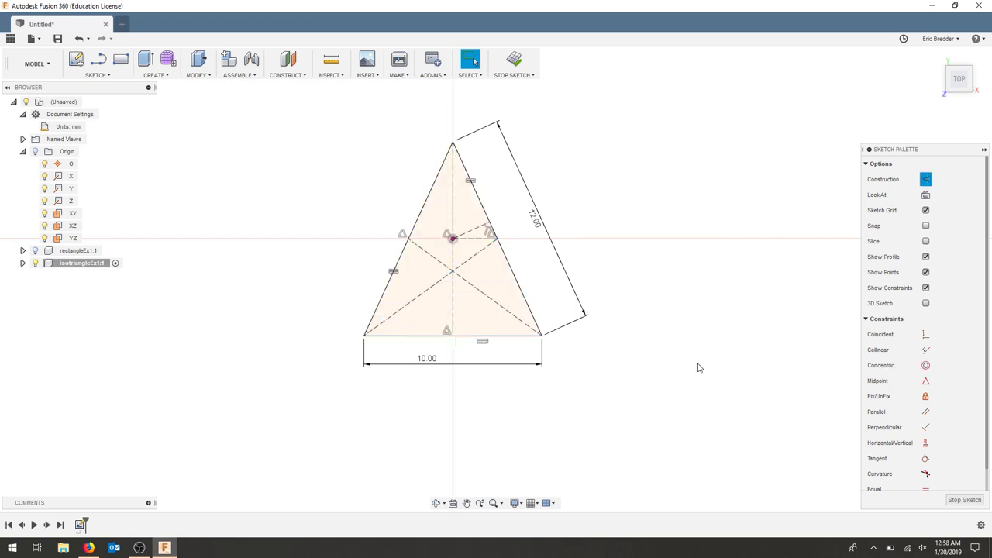